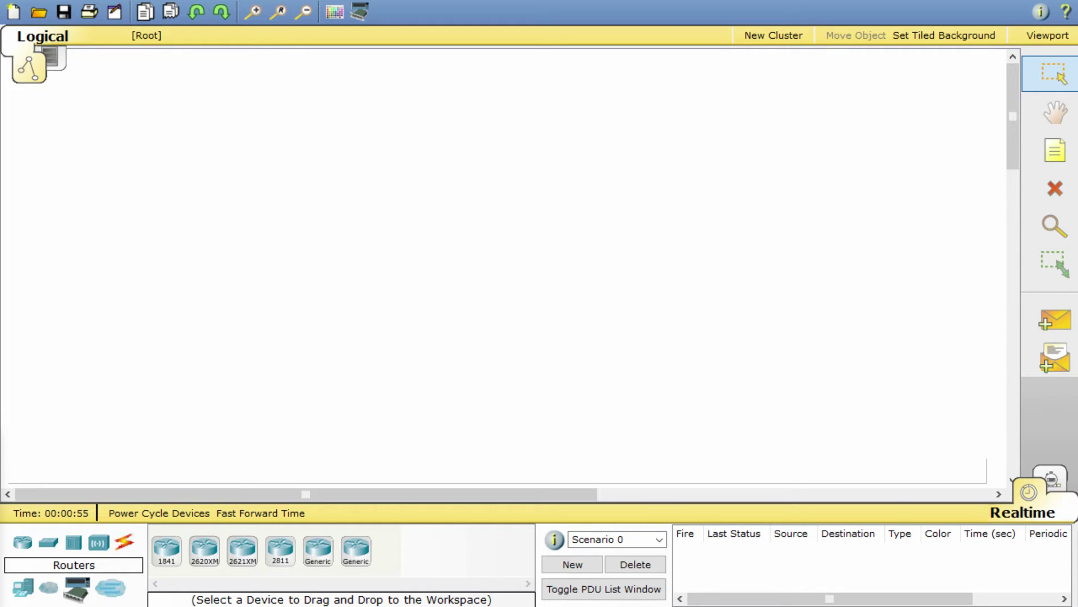
Place a PC, a 2950-24 switch and the servers on the canvas
left_click(23, 586)
left_click_drag(166, 549, 268, 236)
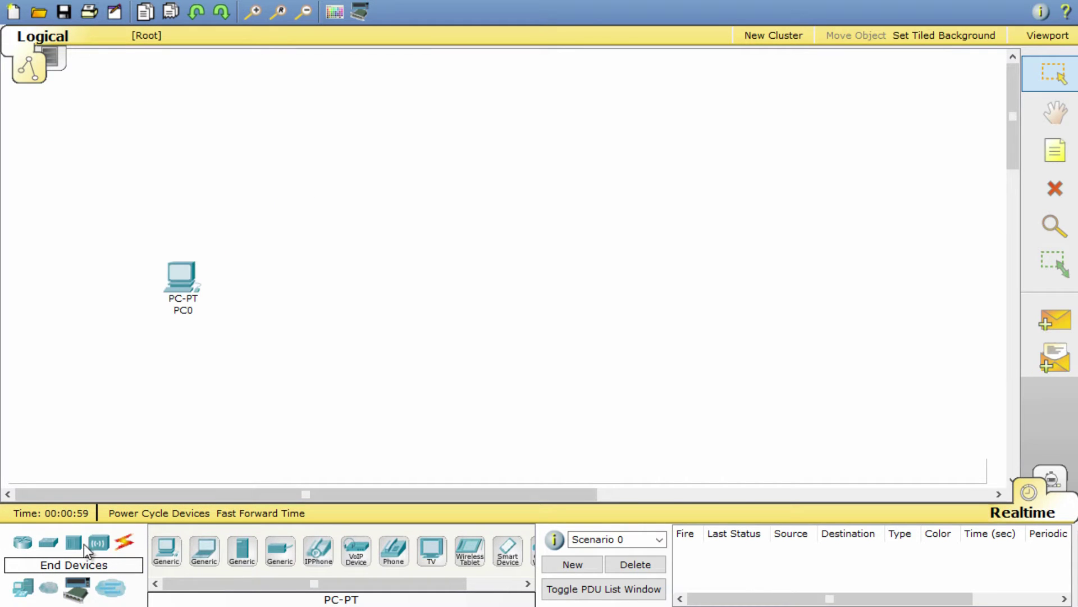
left_click(49, 542)
left_click_drag(166, 549, 604, 283)
left_click(23, 586)
left_click_drag(242, 550, 739, 262)
Cable PC0 and Server0 to Switch0, and link Switch0 to Switch1, using automatic cables
left_click(120, 547)
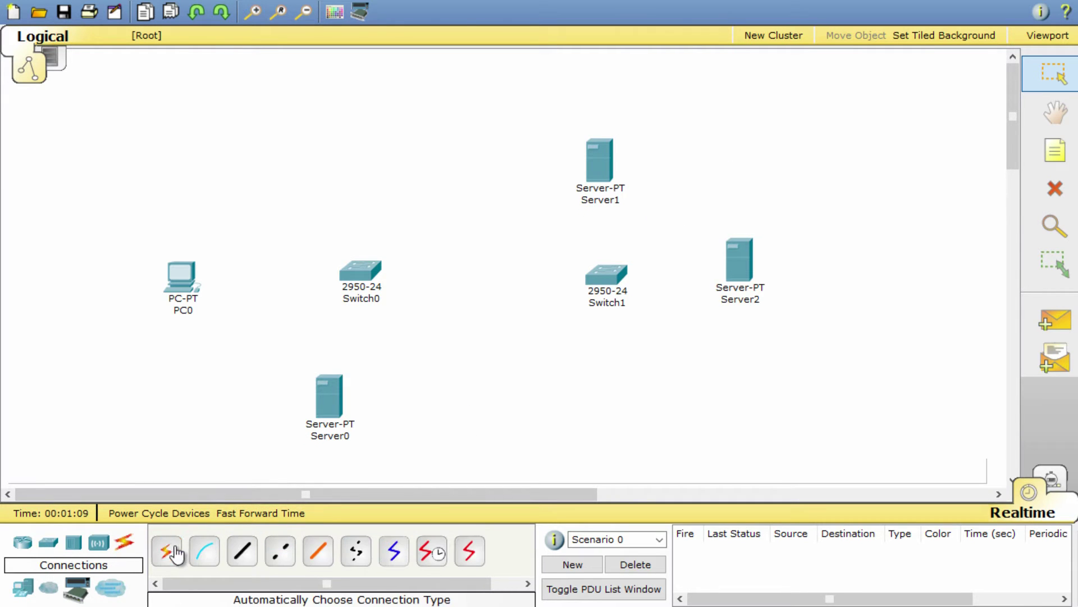
left_click(165, 549)
left_click(197, 291)
left_click(366, 287)
left_click(160, 544)
left_click(360, 274)
left_click(325, 400)
left_click(361, 273)
left_click(607, 275)
left_click(166, 549)
Connect Server1 and Server2 to Switch1 with automatic cables
left_click(587, 174)
left_click(606, 272)
left_click(739, 261)
left_click(608, 274)
left_click(342, 436)
Rename Server0, Server1 and Server2 to DHCP, DNS and Website server
left_click_drag(342, 435, 261, 438)
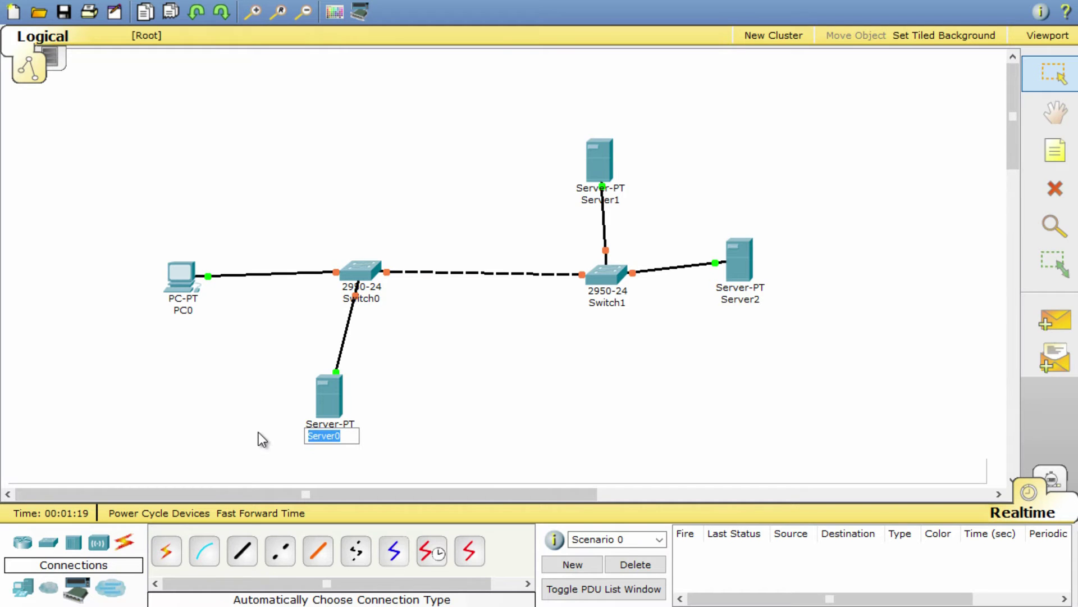
type("DHCP")
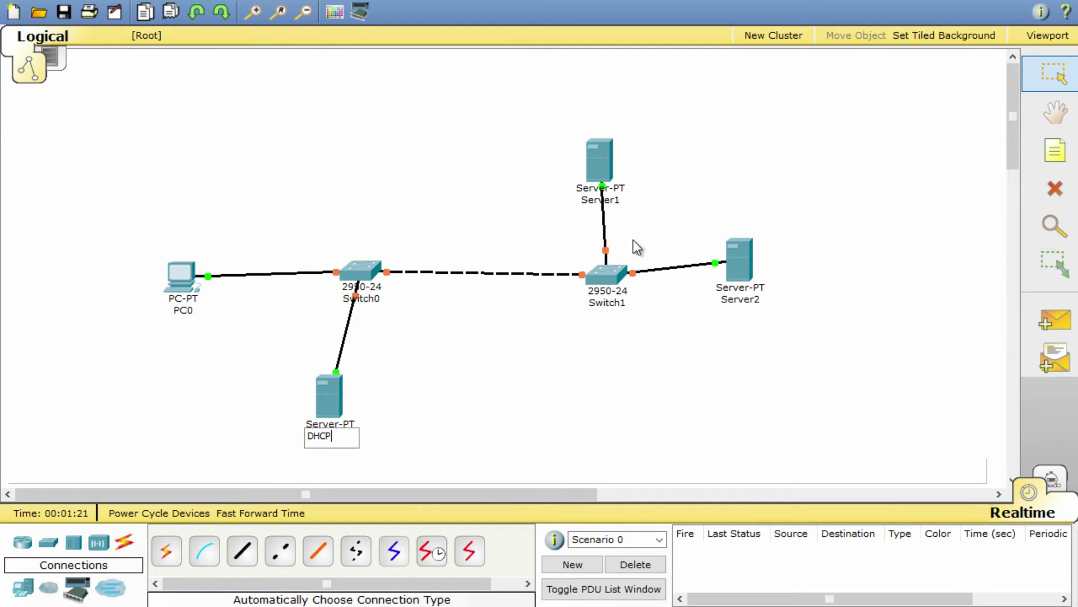
left_click(597, 202)
left_click_drag(616, 201, 496, 209)
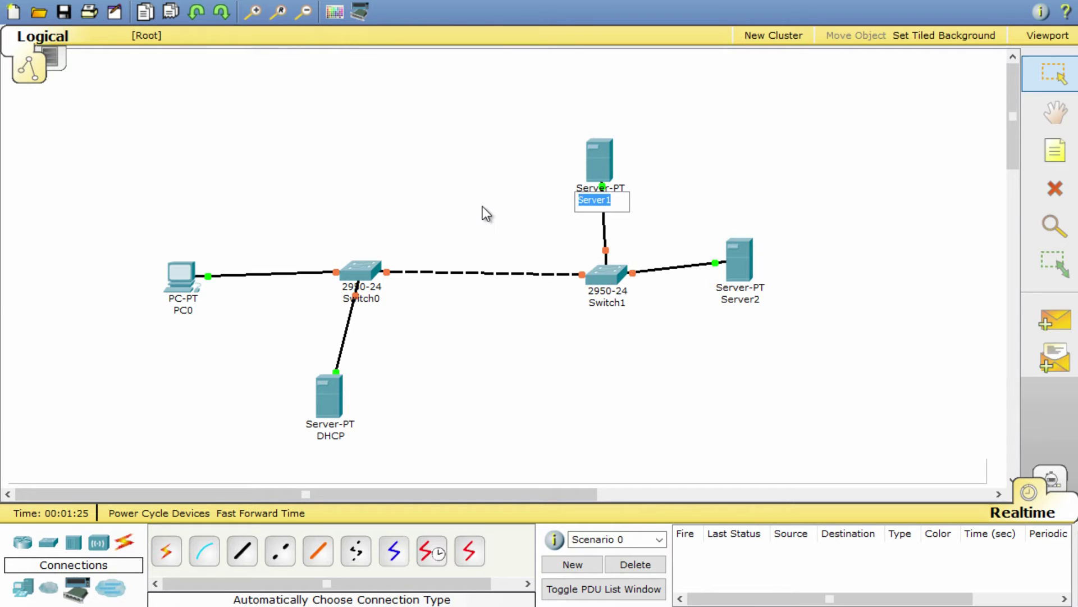
type("DNS")
left_click(733, 316)
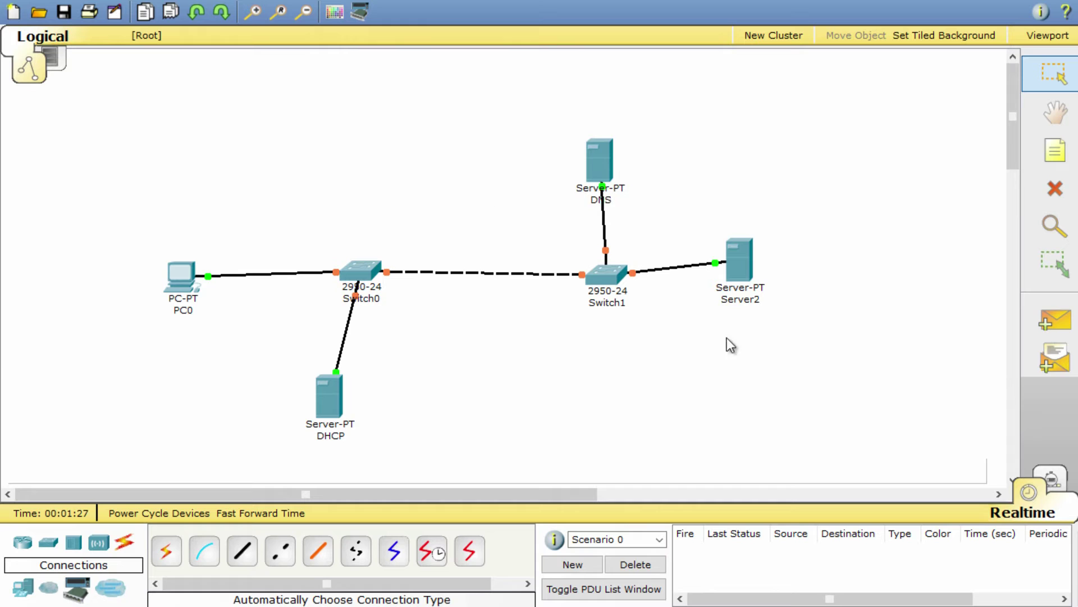
left_click(740, 301)
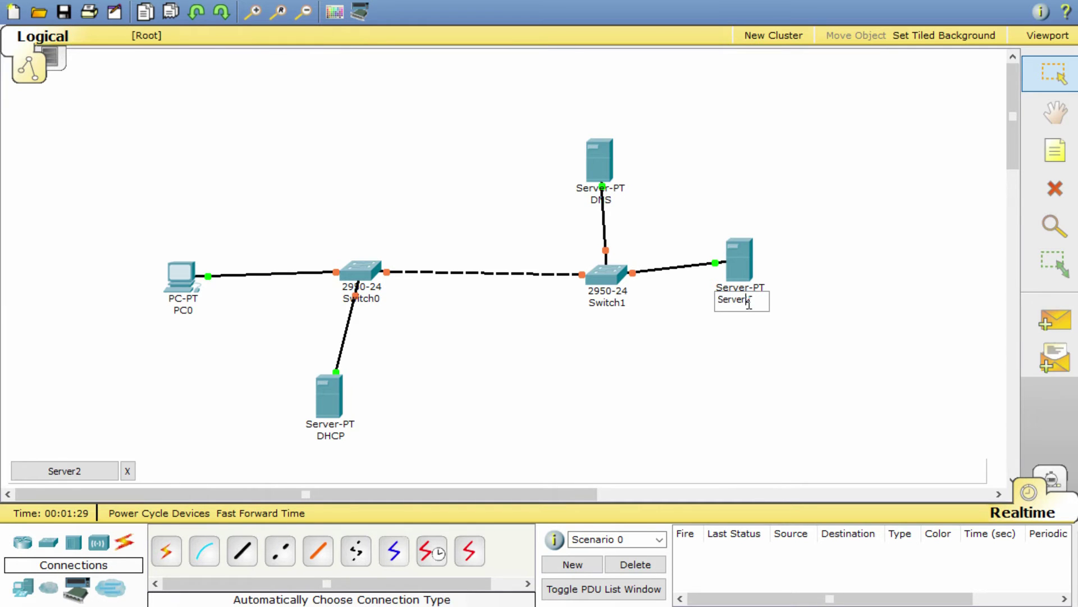
double_click(747, 303)
type("We")
type("bs")
type("ite server")
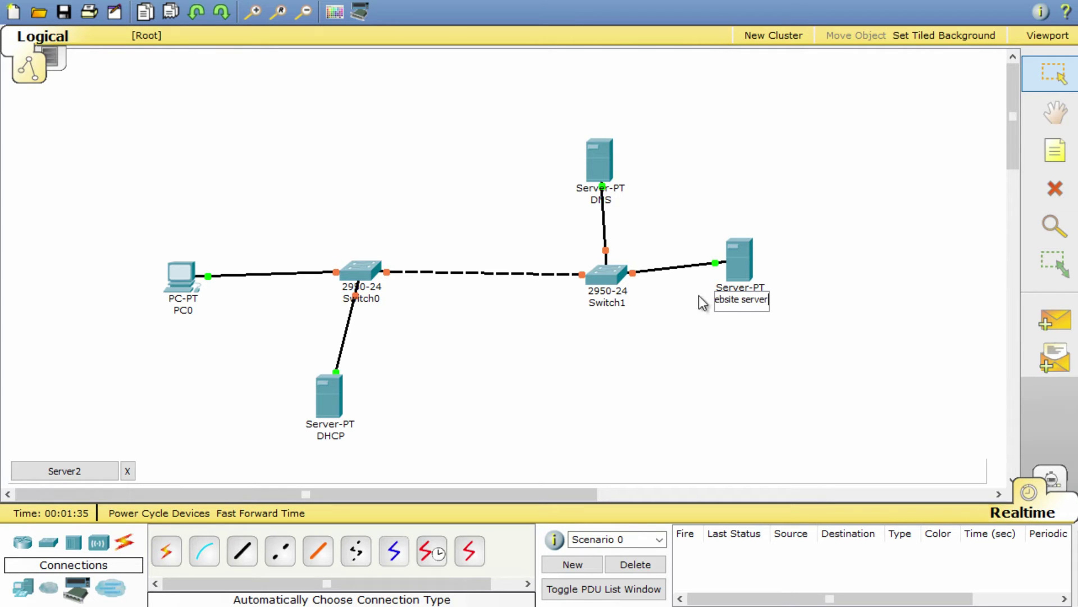
key("Return")
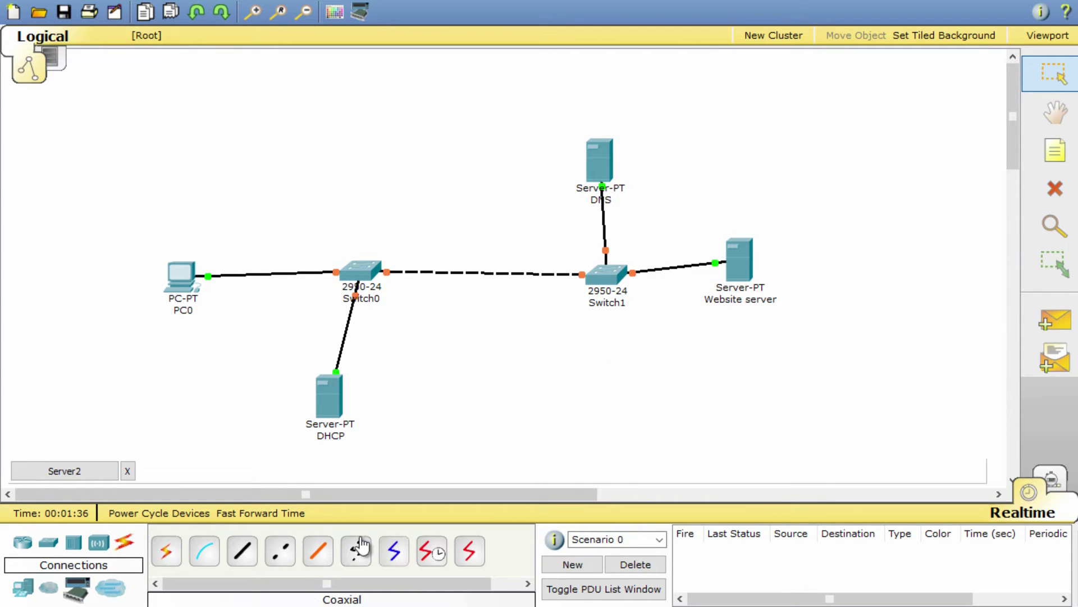
Fast-forward time so every link turns green, and close the stray Server2 window
left_click(260, 513)
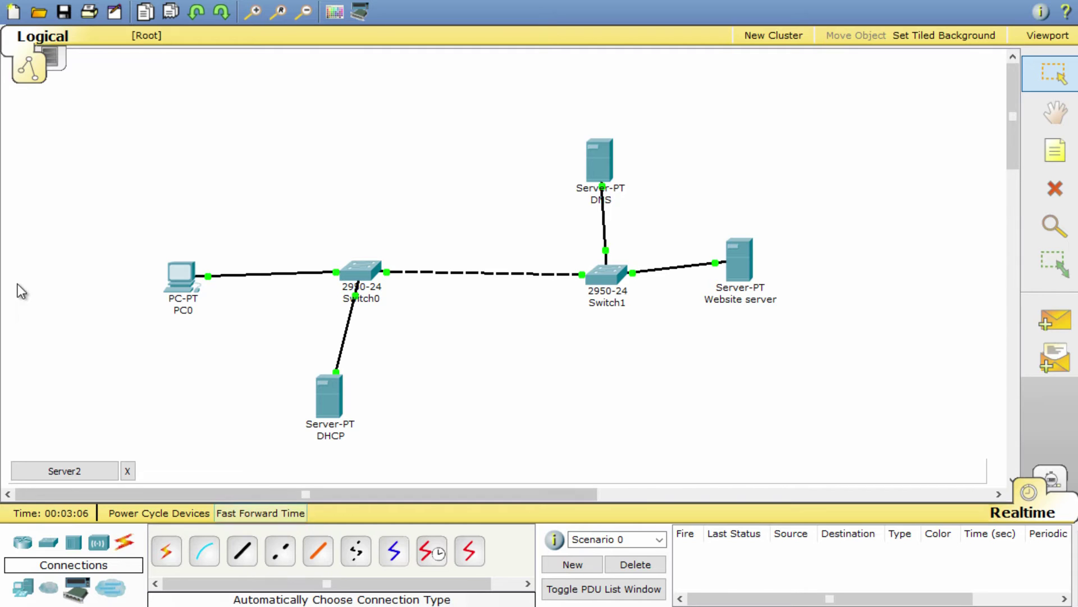
left_click(64, 470)
left_click(260, 118)
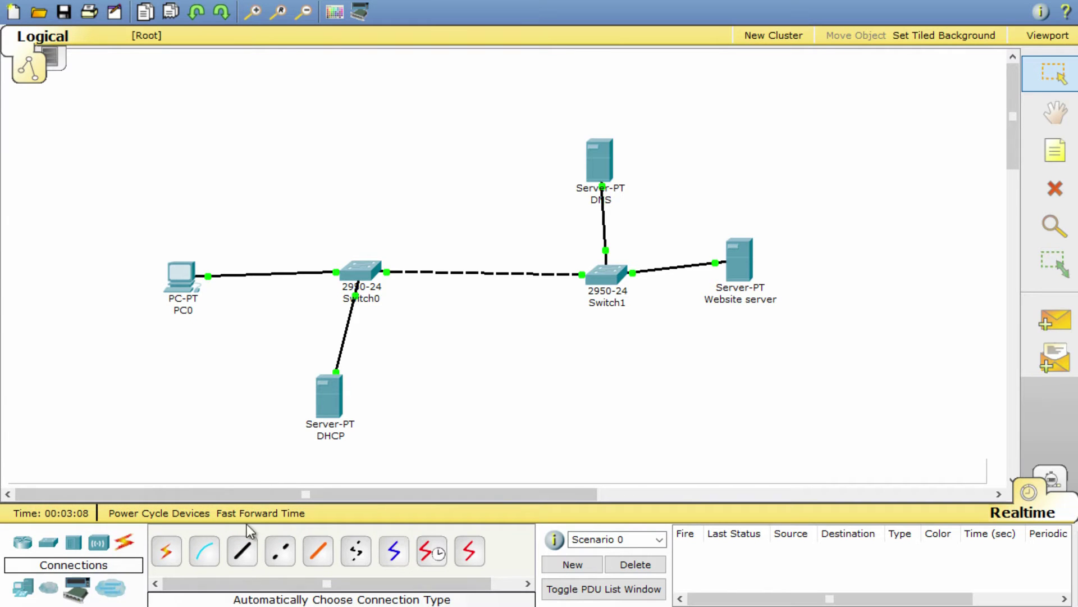
left_click(199, 1)
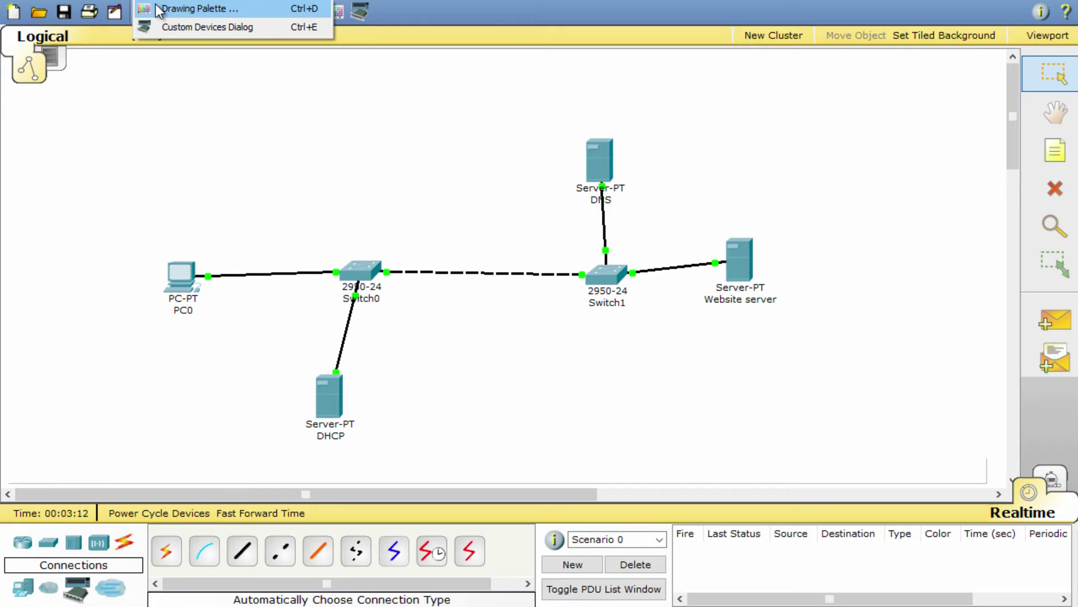
Draw a rectangle around PC0, Switch0 and DHCP labelled 'Local Network'
left_click(159, 10)
left_click(548, 279)
left_click_drag(141, 200, 409, 457)
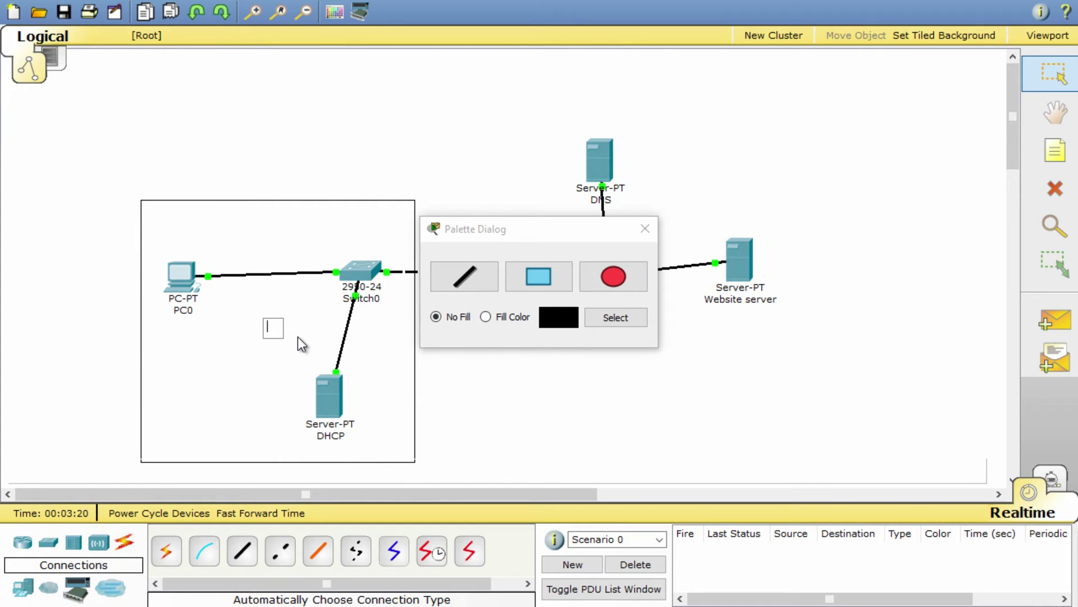
type("tern")
type("Local Networ")
type("k")
Draw a rectangle around Switch1, DNS and Website server labelled 'Internet'
left_click(538, 276)
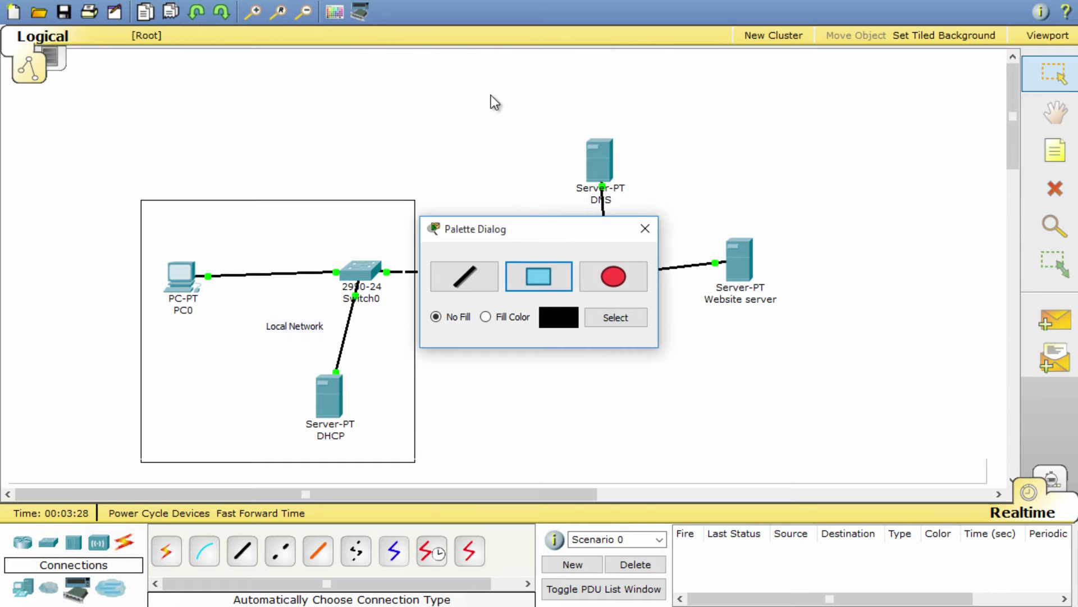
left_click_drag(450, 111, 835, 421)
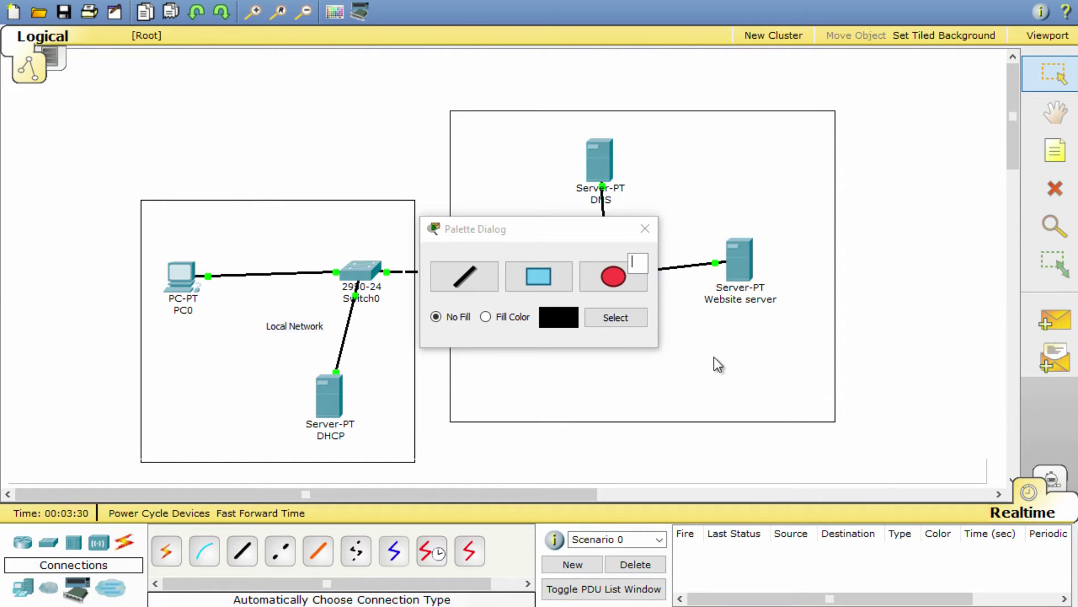
type("Internet")
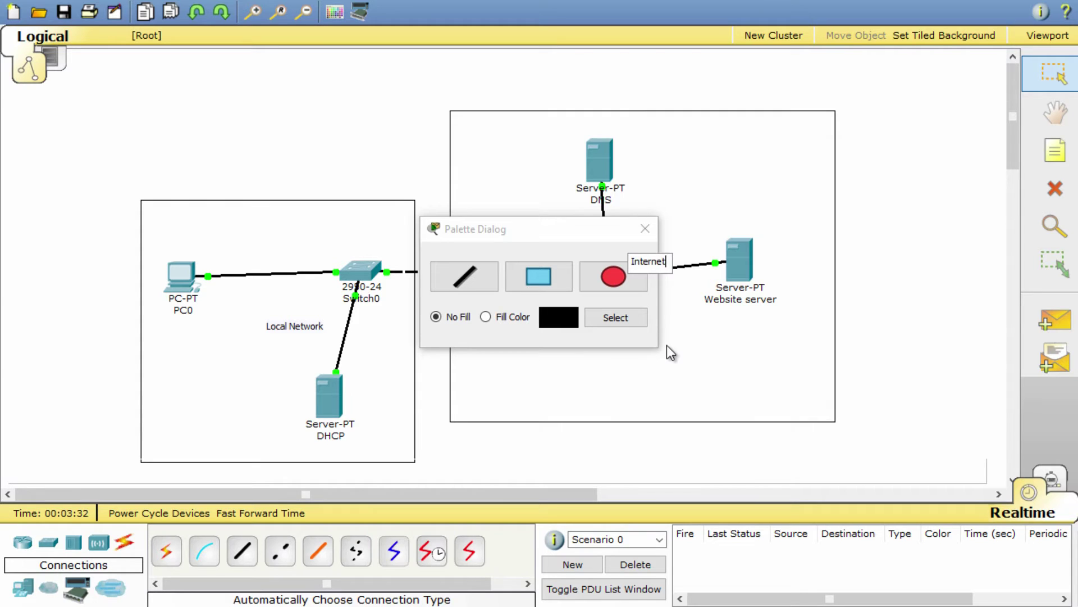
left_click(646, 228)
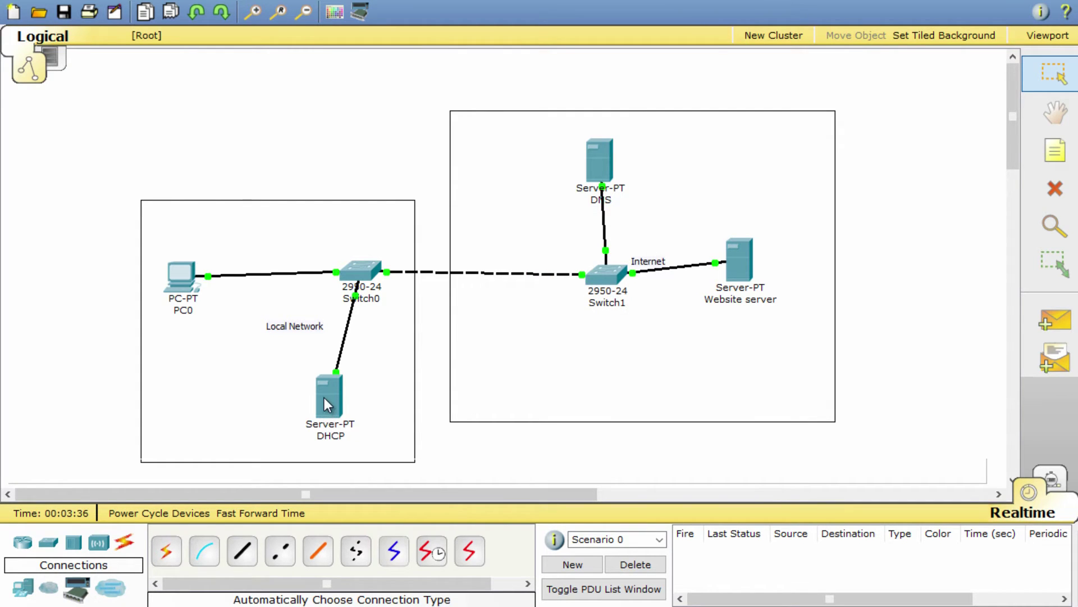
Give the DHCP server's FastEthernet interface IP 192.168.1.1 with mask 255.255.255.0
mouse_move(325, 403)
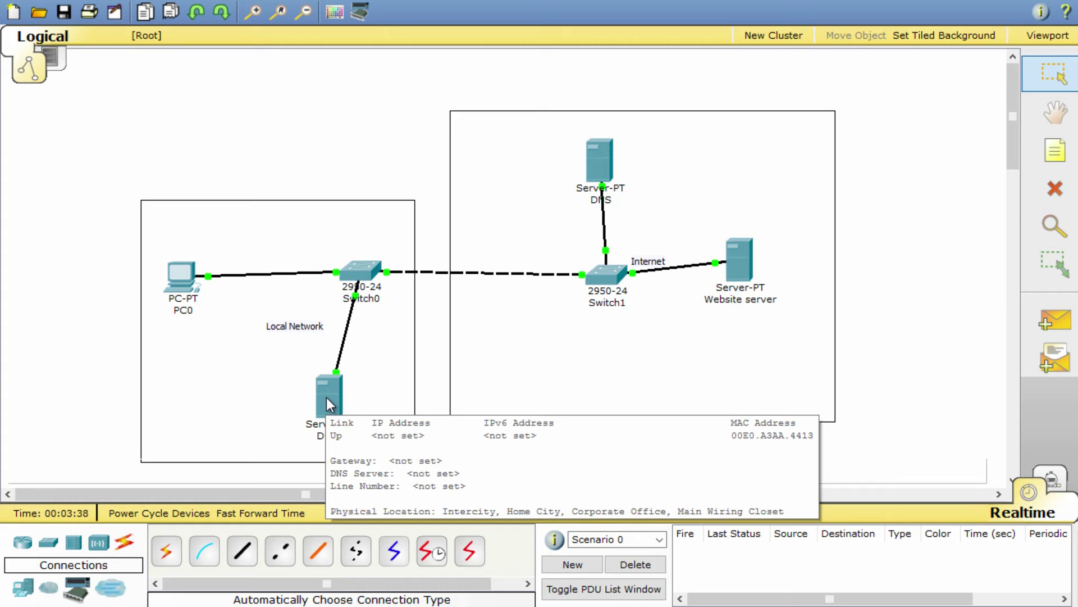
left_click(324, 395)
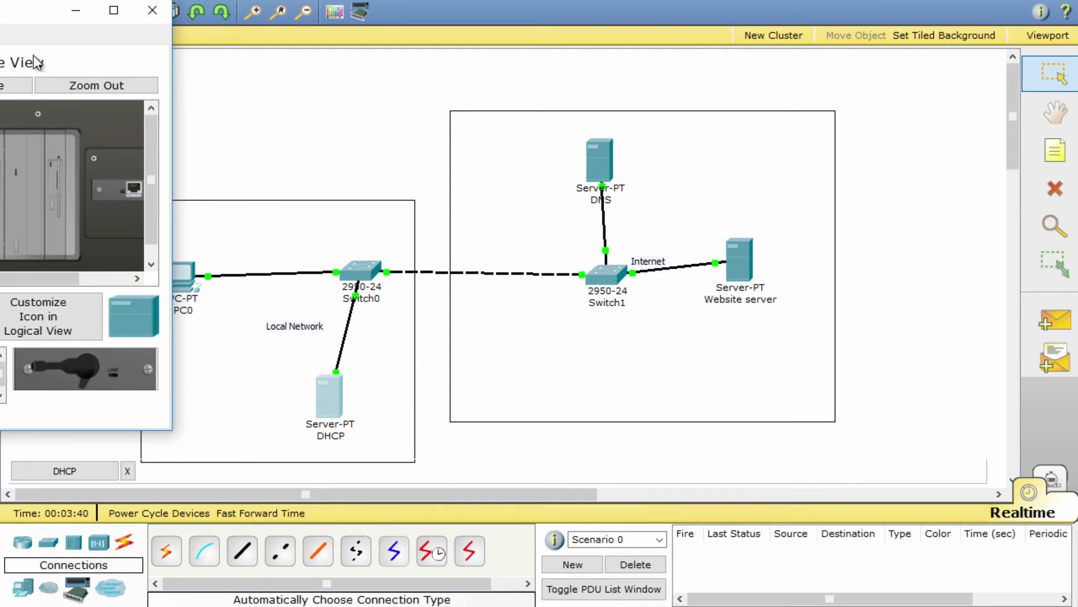
left_click_drag(6, 17, 735, 63)
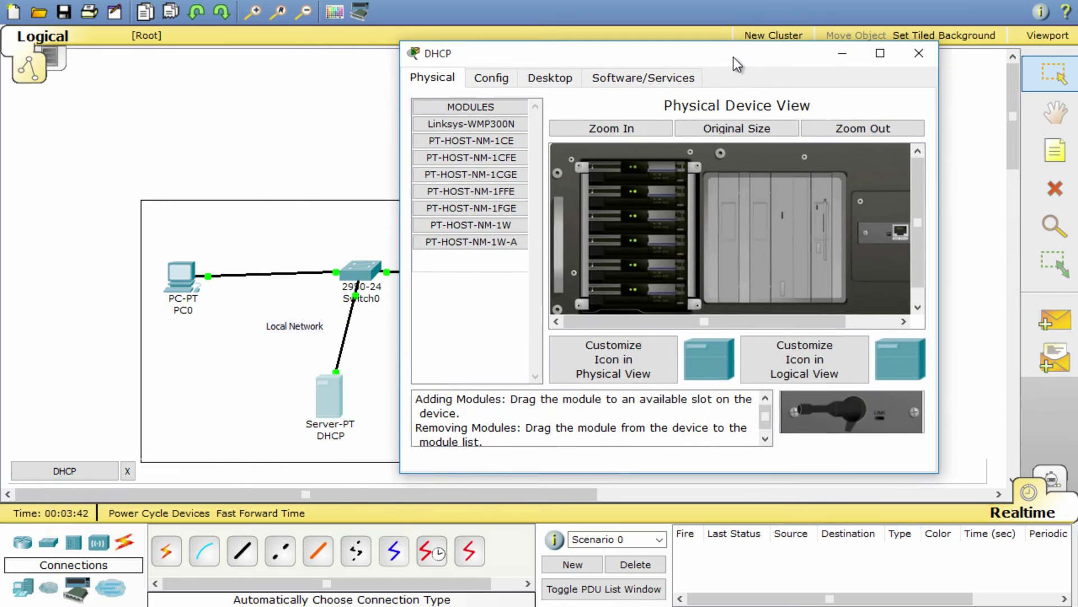
left_click(495, 82)
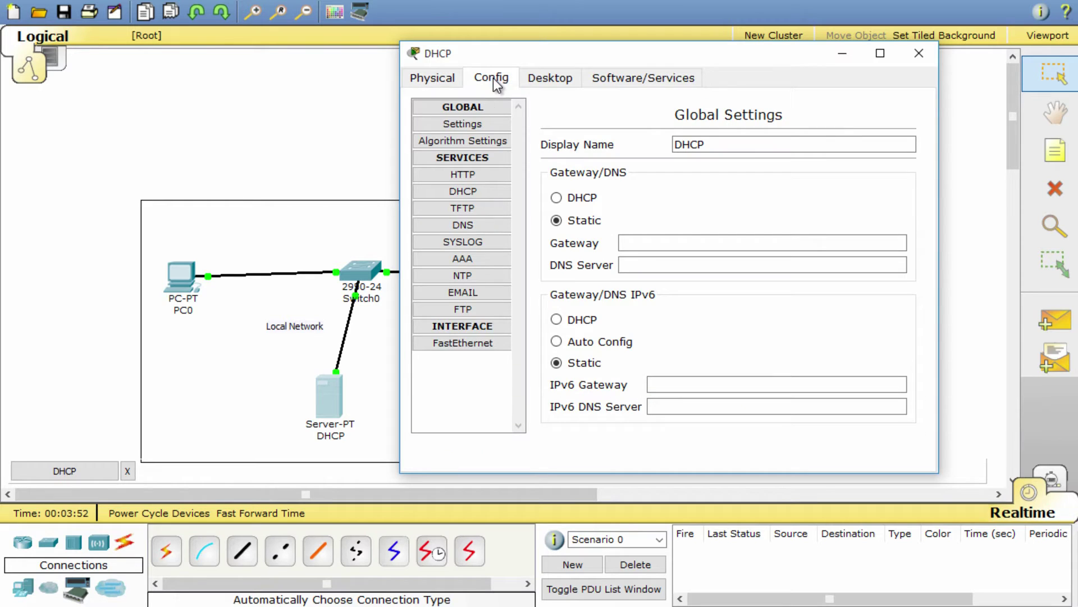
left_click(469, 340)
left_click(756, 291)
type("192.168.1.1")
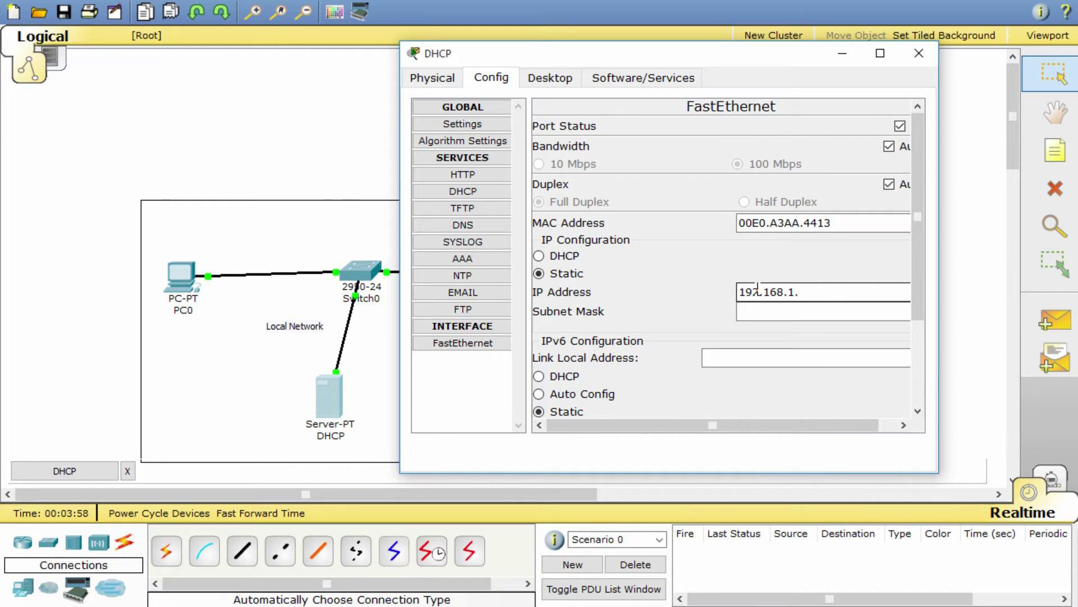
left_click(769, 310)
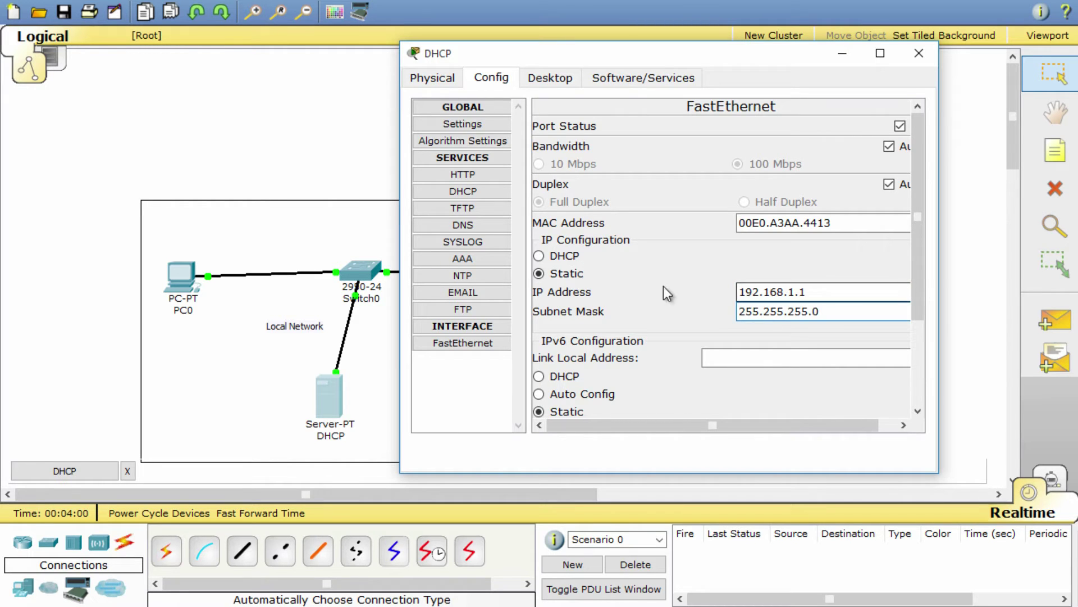
Change the DHCP serverPool start address to 192.168.1.2 and save it
left_click(474, 197)
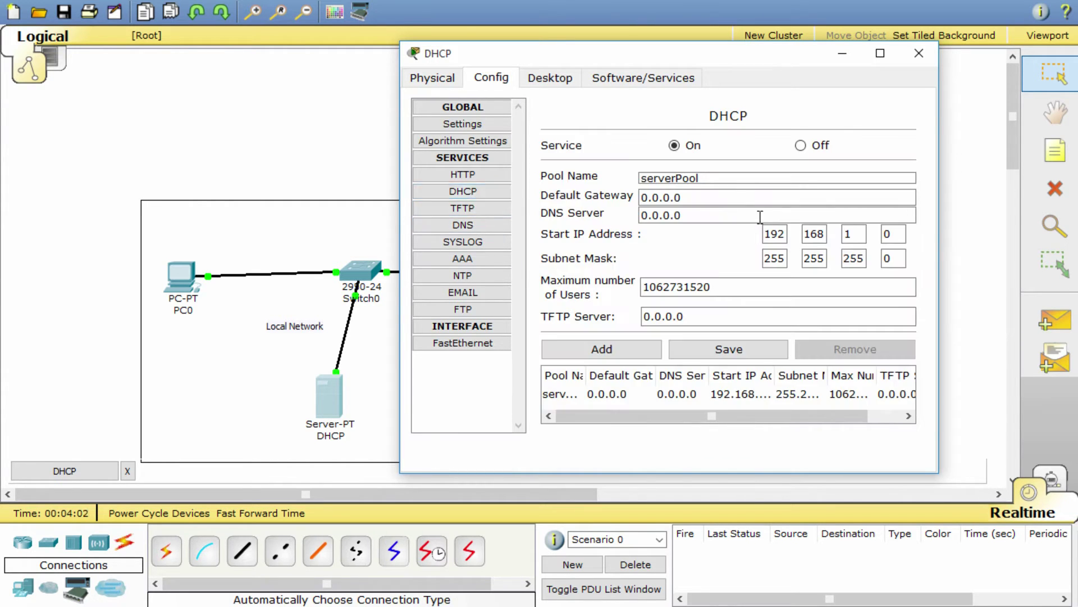
left_click(889, 235)
key("BackSpace")
type("2")
left_click(728, 354)
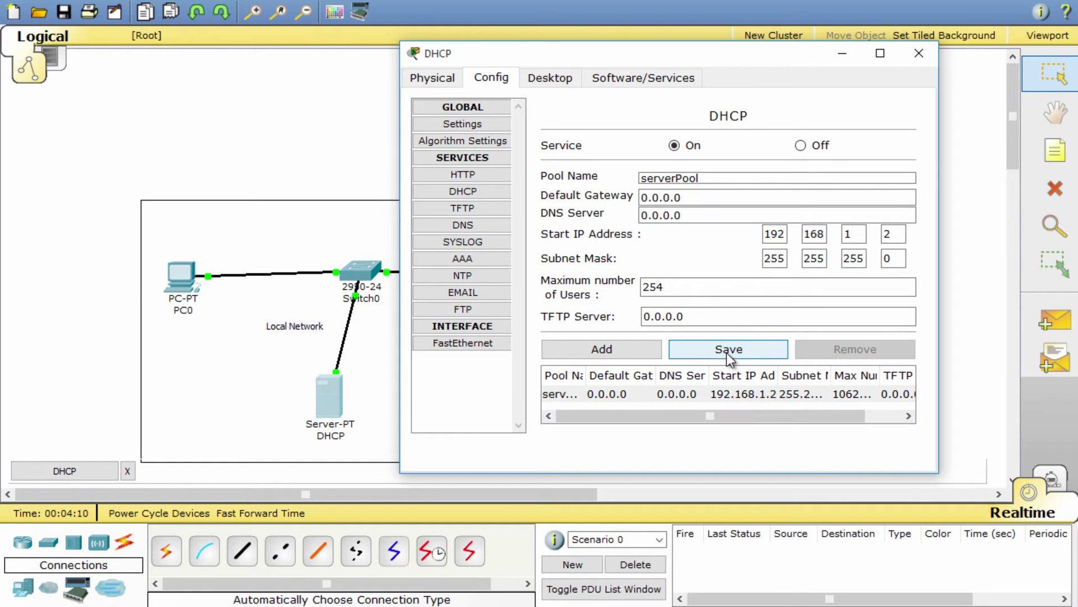
left_click(918, 52)
Switch PC0's FastEthernet interface to DHCP so it receives 192.168.1.2, then close the window
left_click(184, 280)
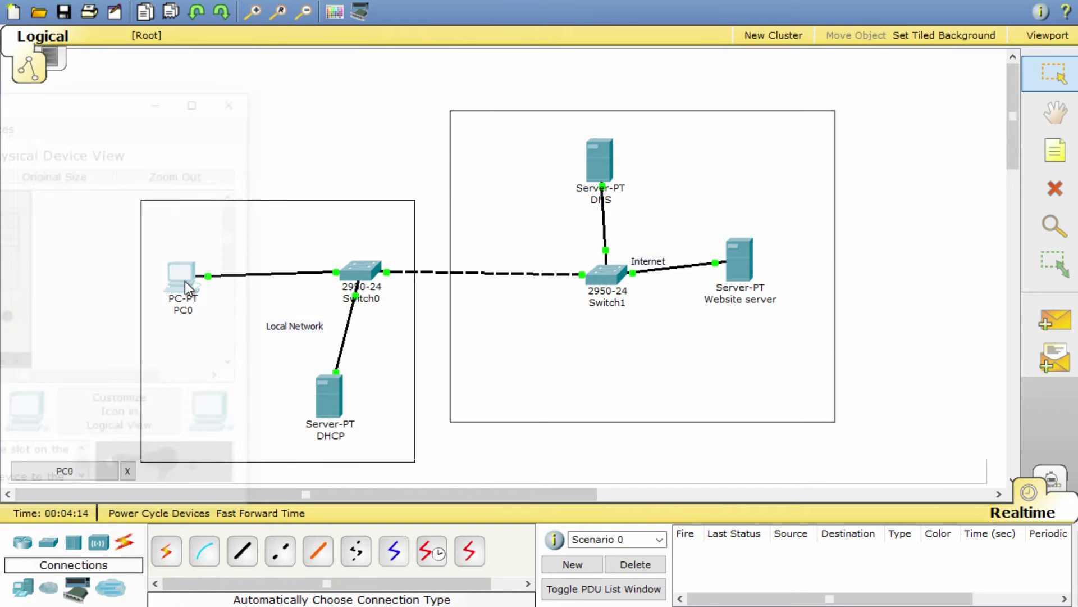
left_click(322, 71)
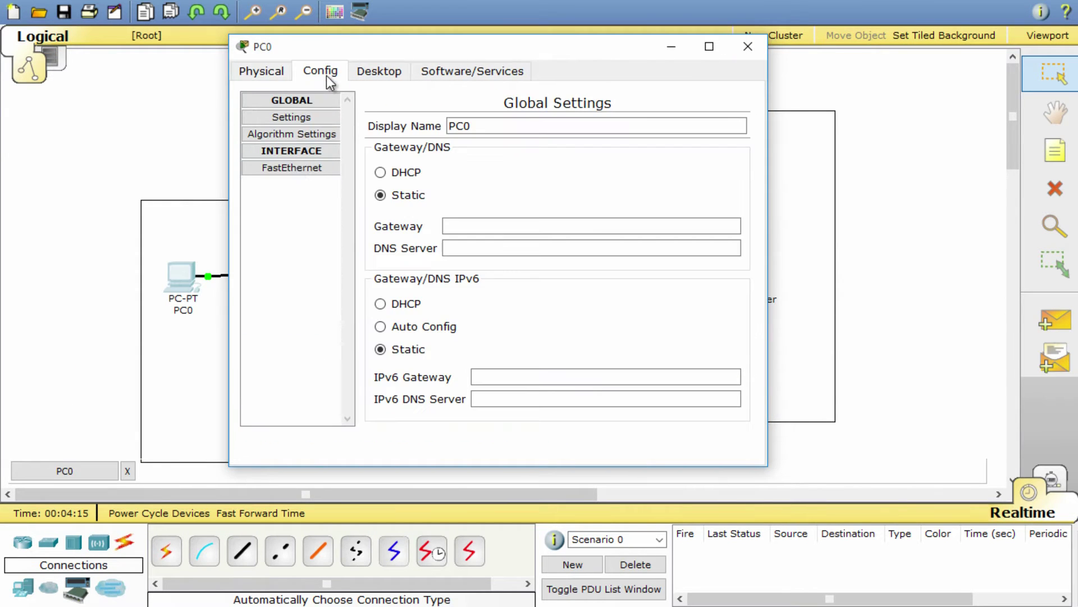
left_click(293, 168)
left_click(380, 261)
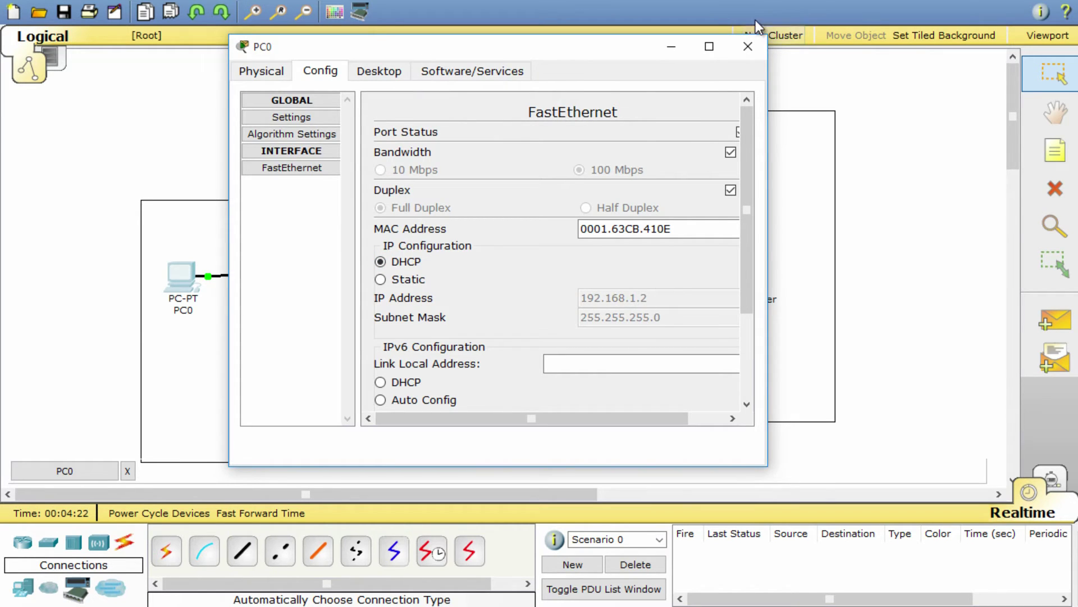
left_click(748, 46)
mouse_move(193, 273)
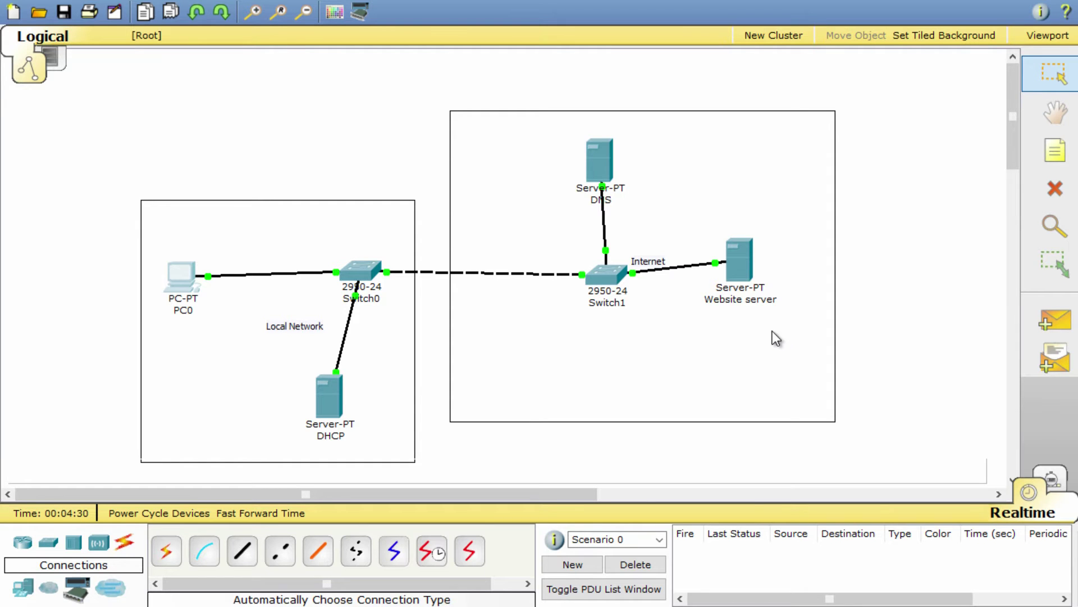
Assign the Website server's FastEthernet interface 192.168.1.254 with mask 255.255.255.0
left_click(741, 261)
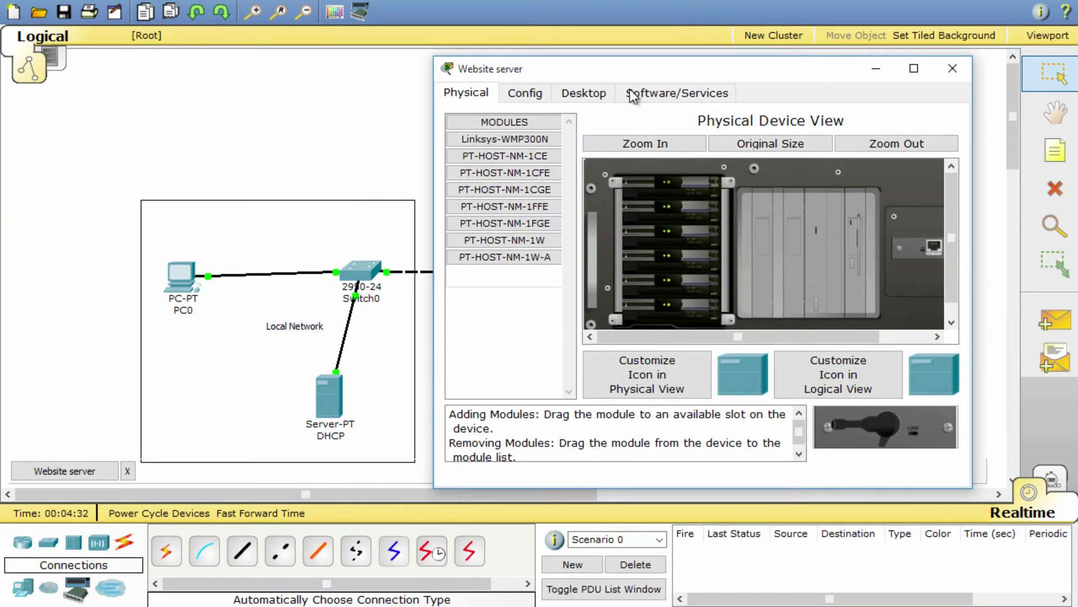
left_click(534, 93)
left_click(508, 358)
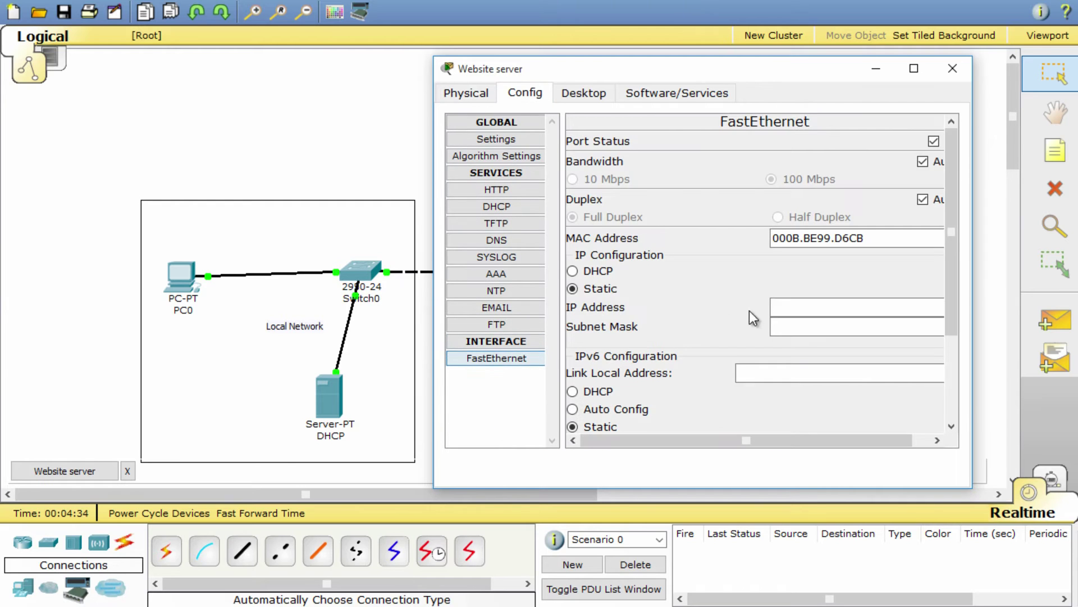
left_click(800, 310)
type("192.168.")
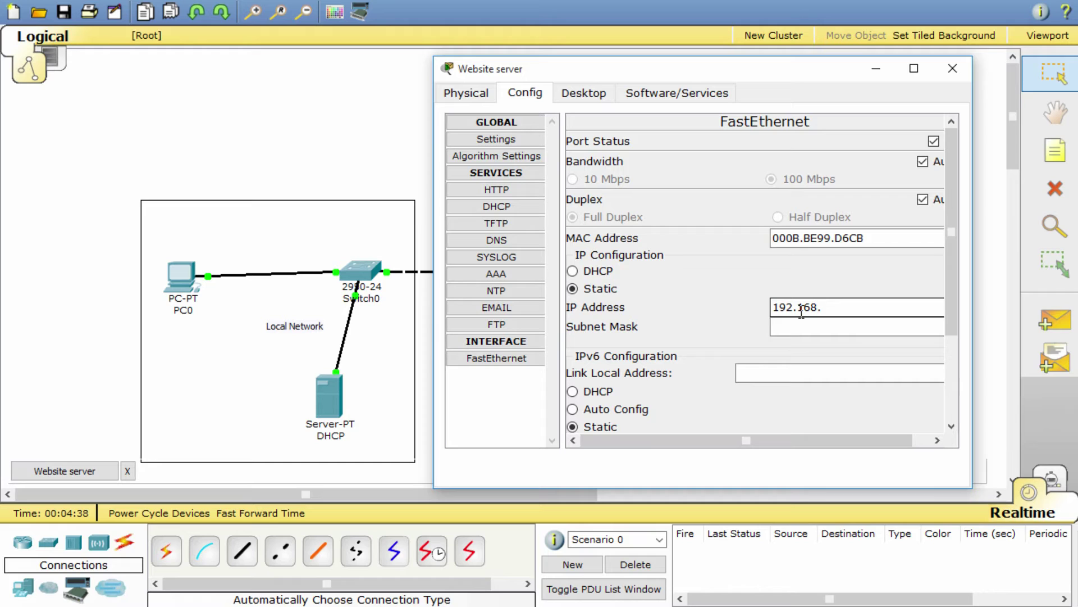
type("1.254")
key("Tab")
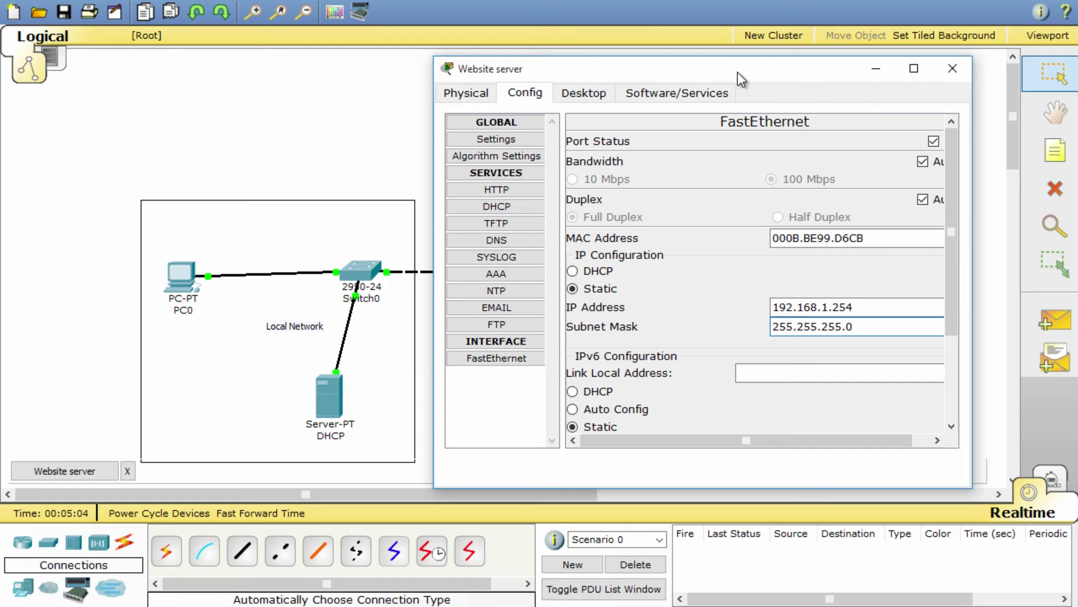
left_click_drag(904, 308, 710, 326)
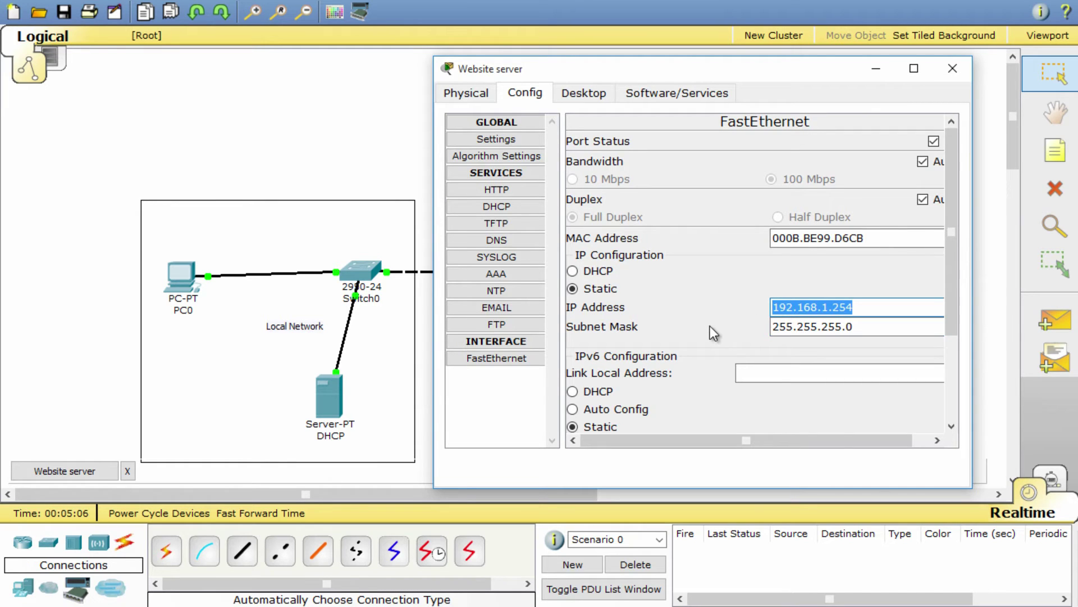
Replace the default index.html body with 'Hello World' between the html tags
left_click(506, 190)
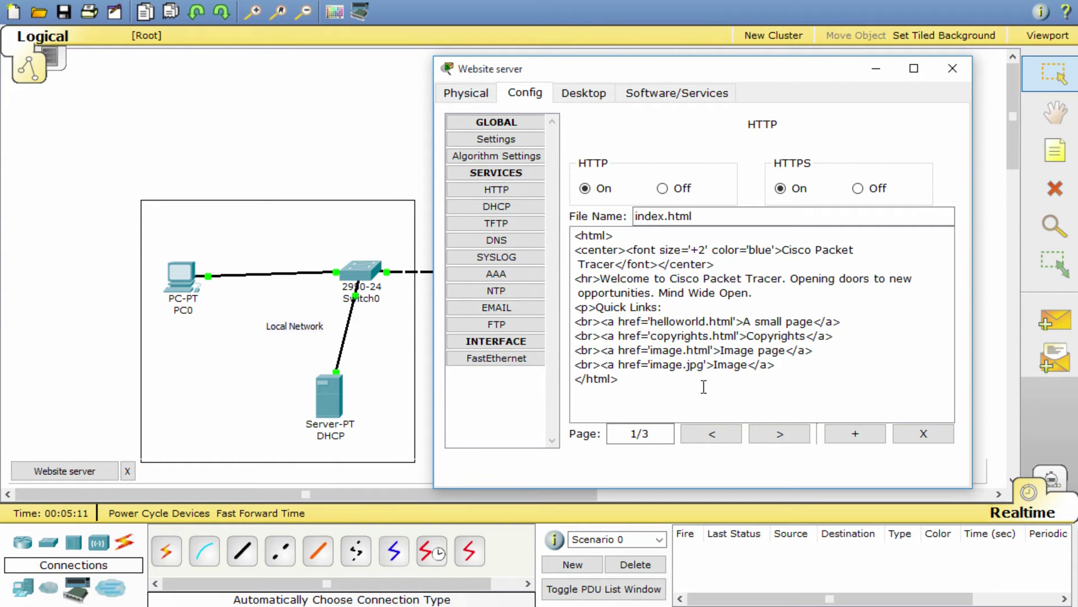
left_click_drag(797, 362, 567, 251)
key("BackSpace")
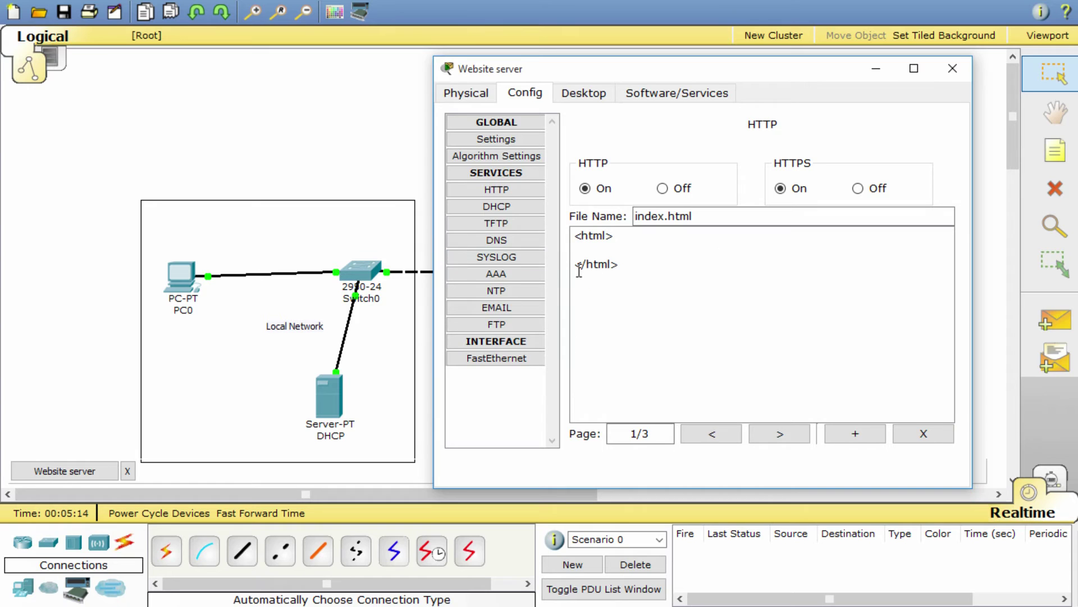
type("hello")
key("BackSpace")
key("BackSpace")
key("BackSpace")
key("BackSpace")
type("H")
key("BackSpace")
key("BackSpace")
type("Hellow")
key("BackSpace")
type("World")
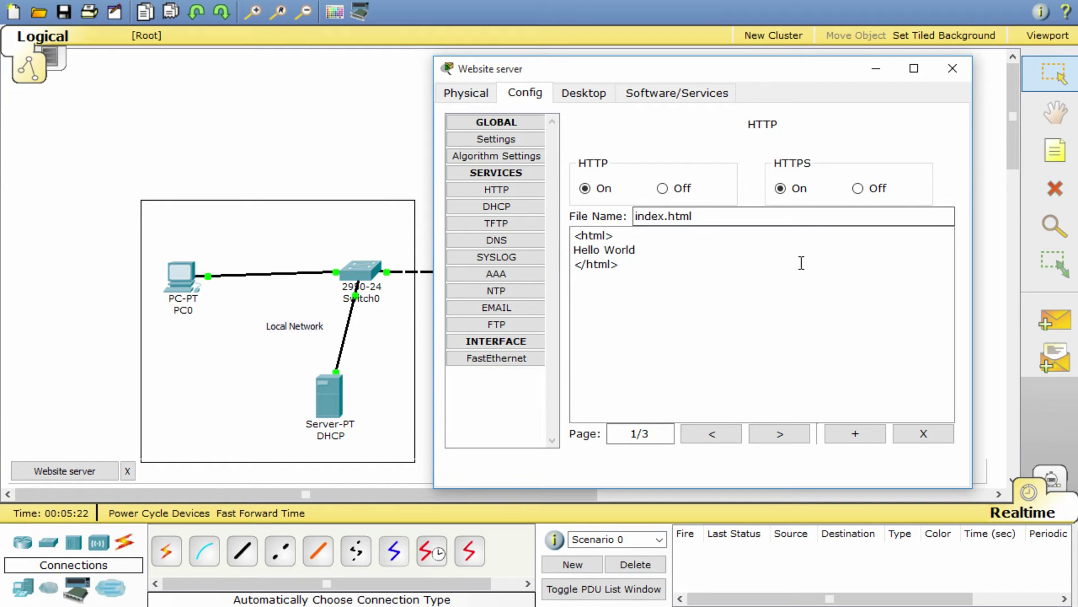
Close the server window and append 192.168.1.254 to the Website server's diagram label
left_click(951, 69)
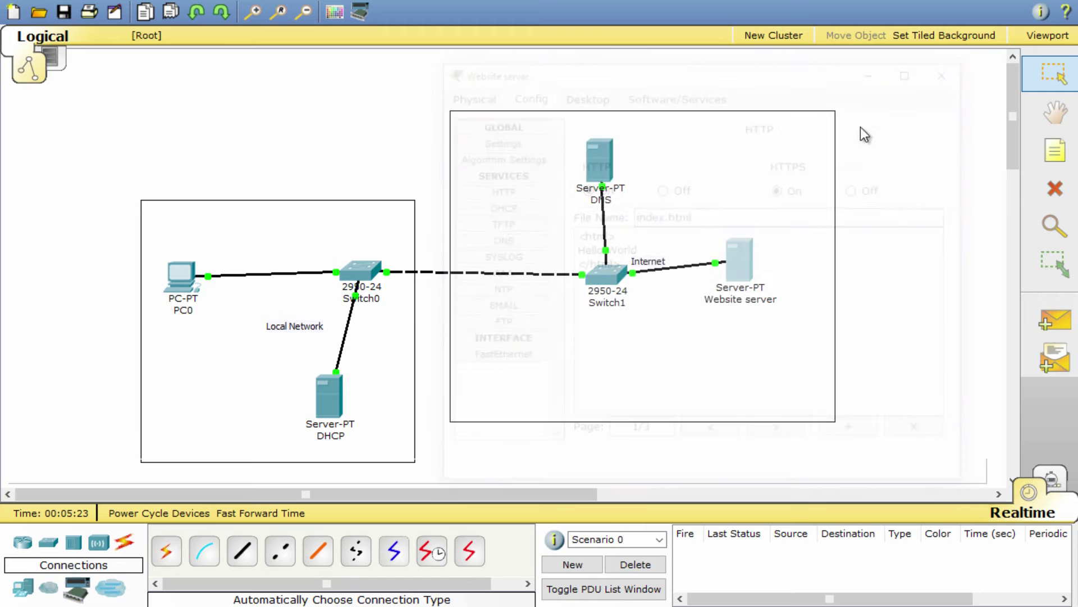
left_click(755, 300)
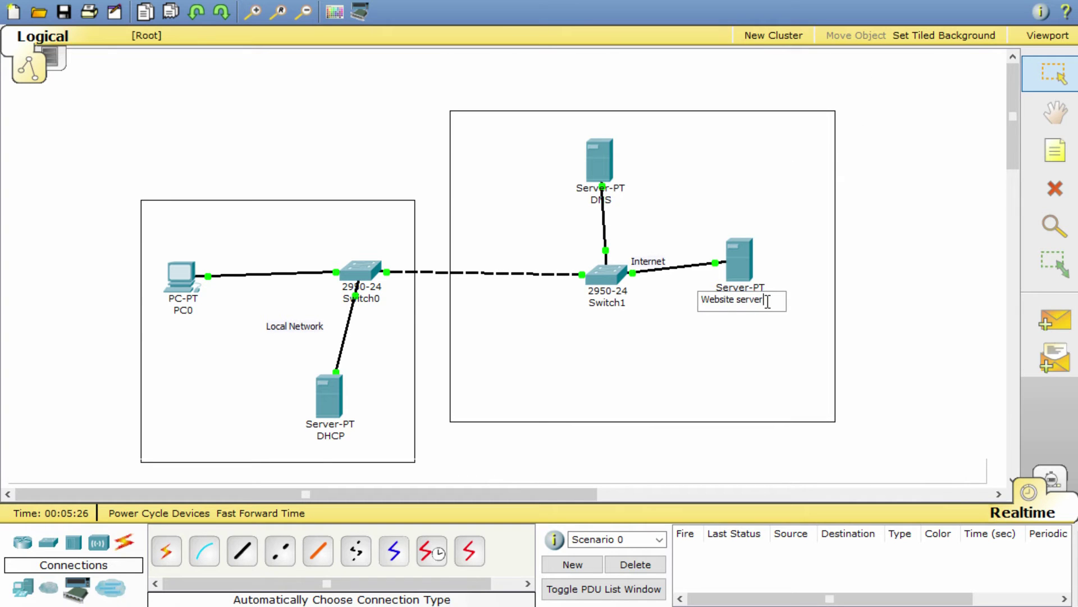
type("192.168.1.254")
left_click(781, 342)
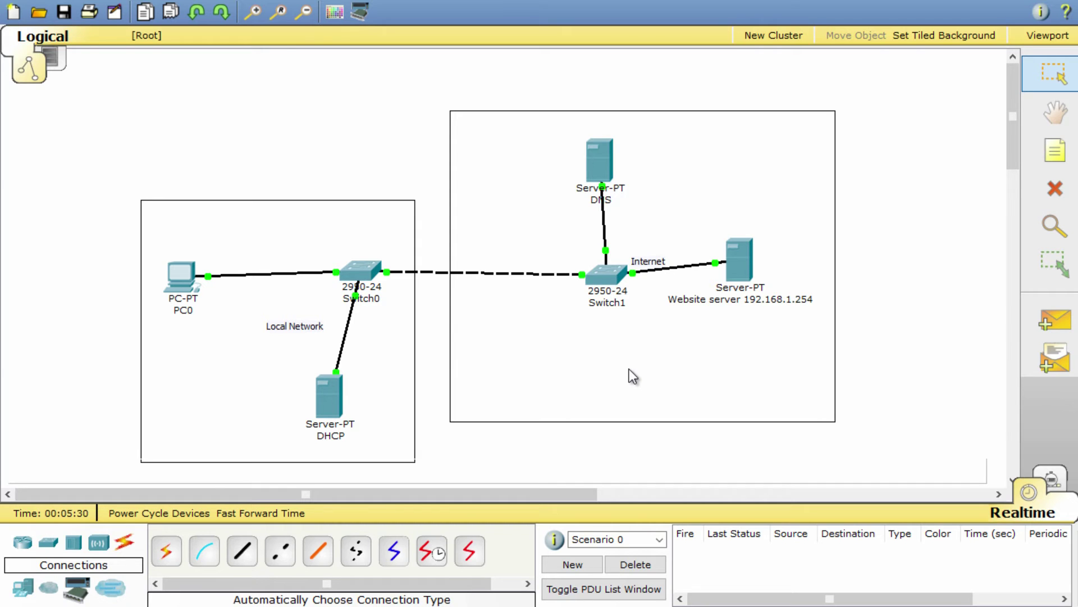
Load 192.168.1.254 in PC0's web browser to check the Hello World page
left_click(178, 282)
left_click_drag(61, 47, 699, 59)
left_click(474, 76)
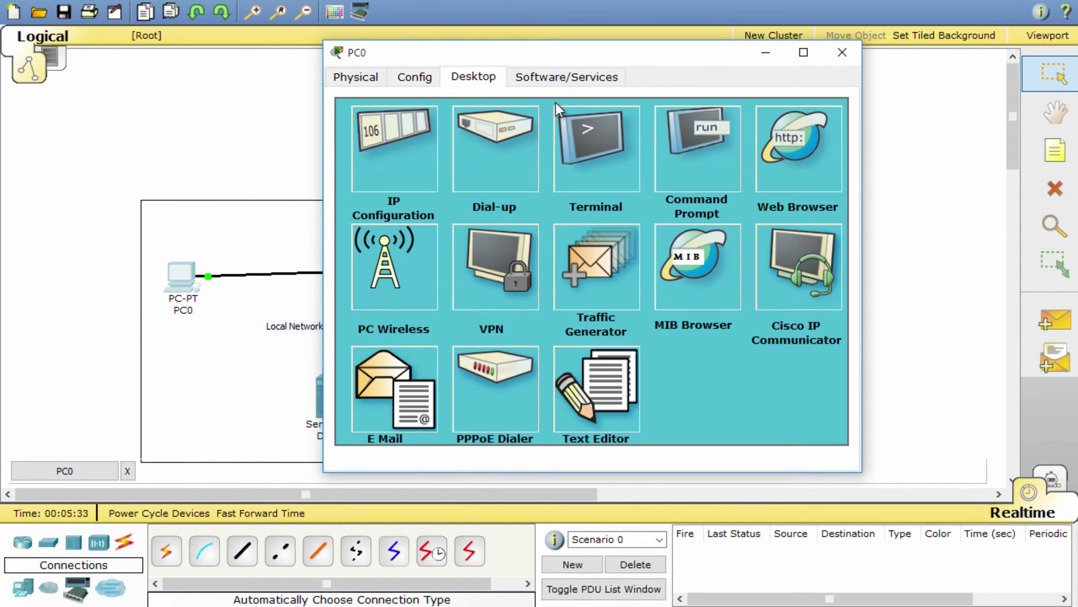
left_click(784, 177)
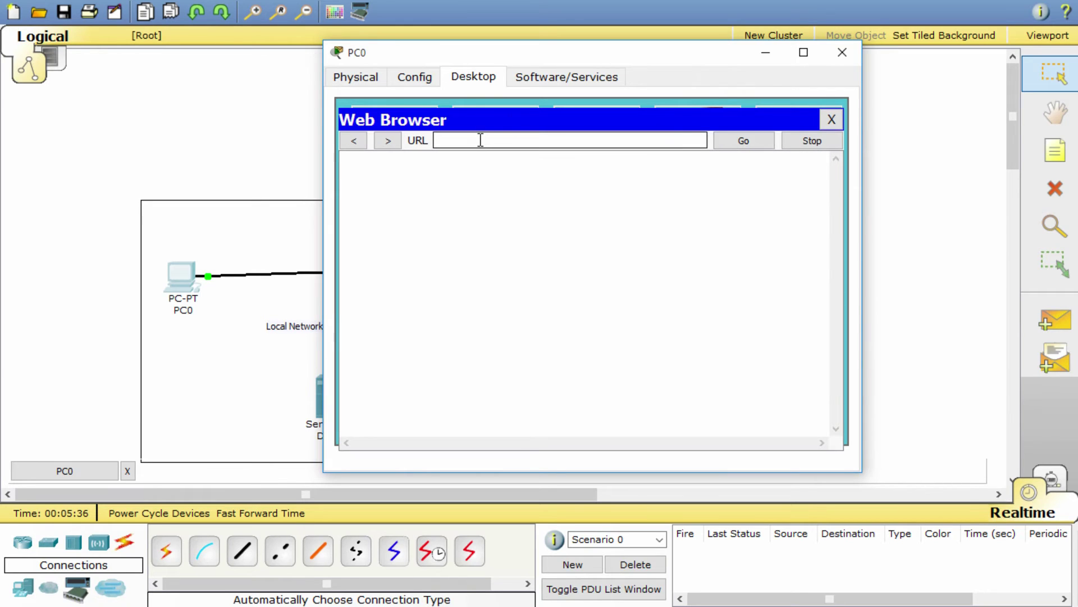
type("192.168.1.254")
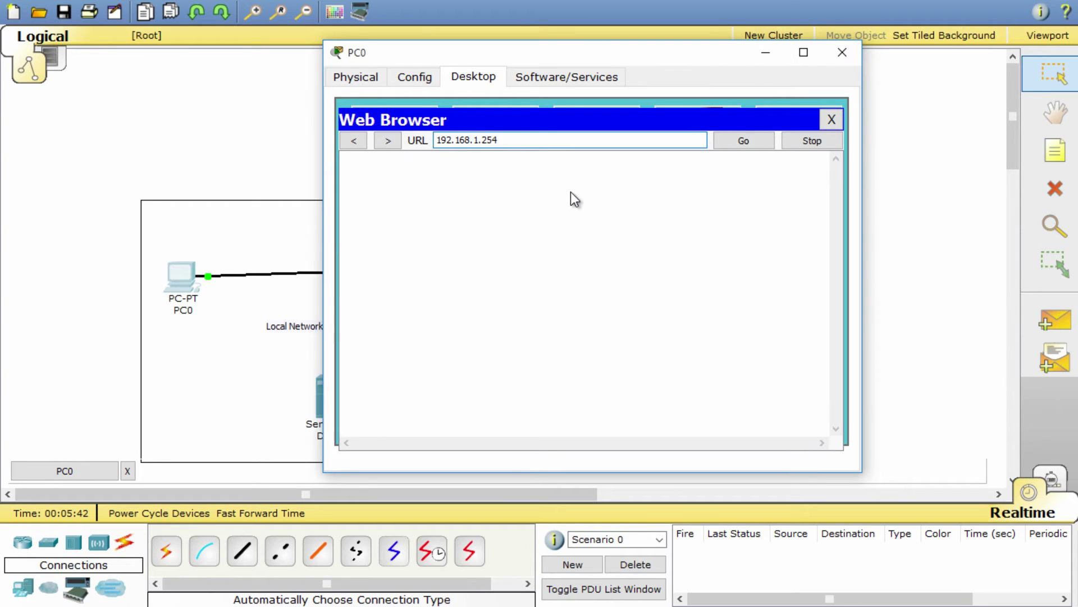
key("Return")
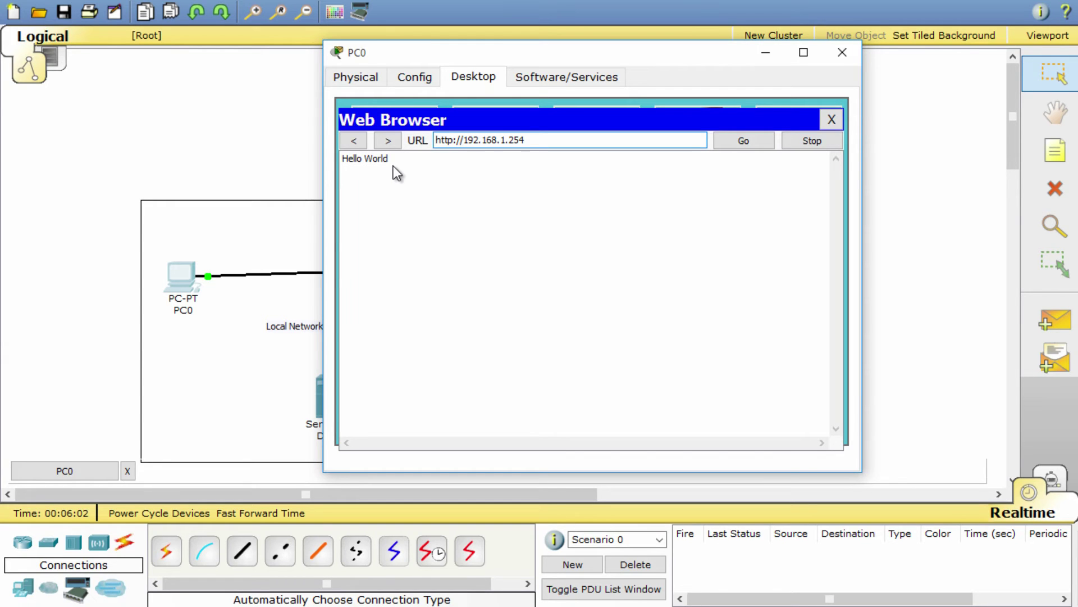
left_click(839, 52)
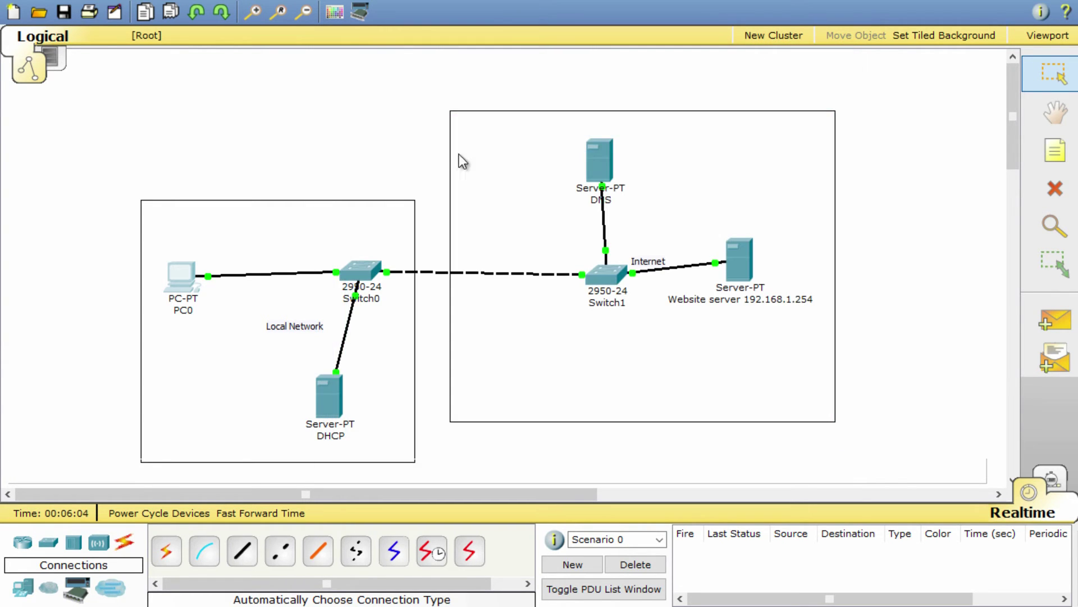
Move the DNS server up-right and the Website server down-left
left_click_drag(588, 164, 654, 174)
left_click_drag(740, 252, 702, 332)
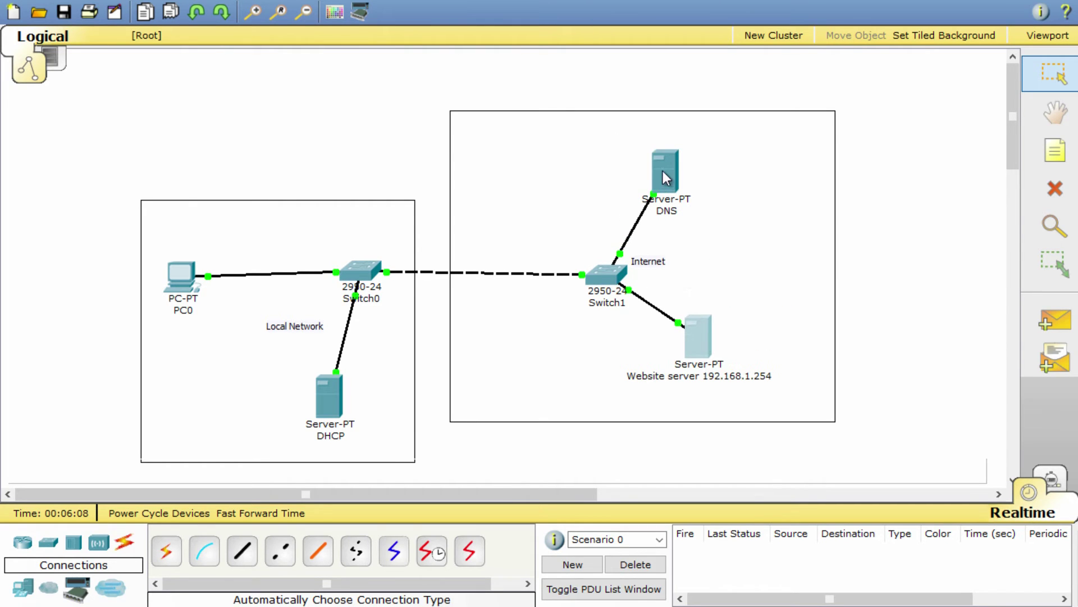
left_click_drag(664, 170, 723, 165)
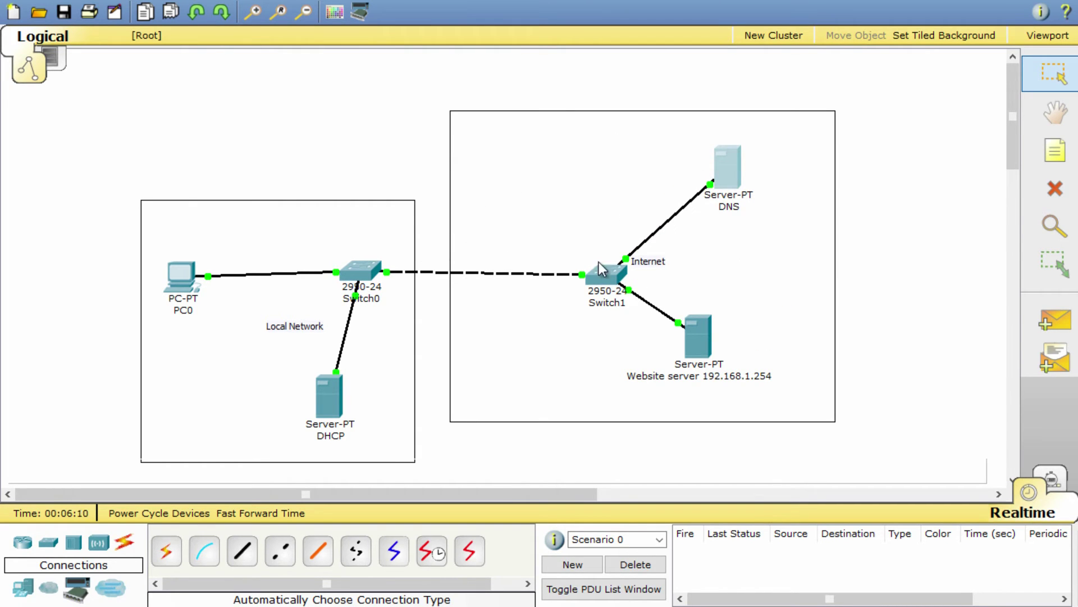
left_click(646, 264)
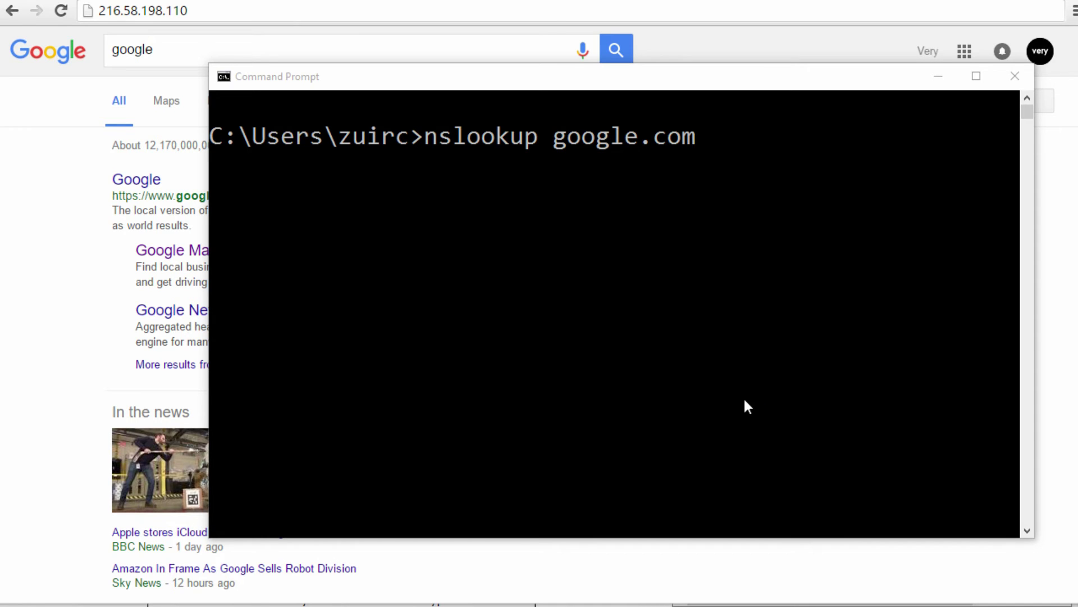
Run nslookup google.com, then load the resolved address 216.58.198.110 in the browser
left_click(671, 275)
key("Return")
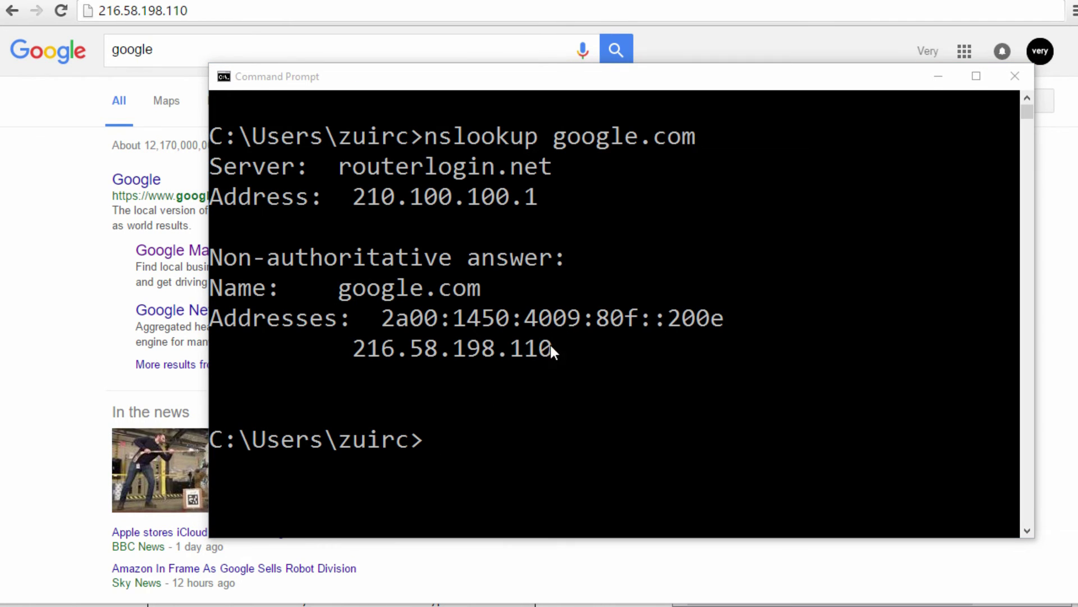
left_click(205, 10)
key("Return")
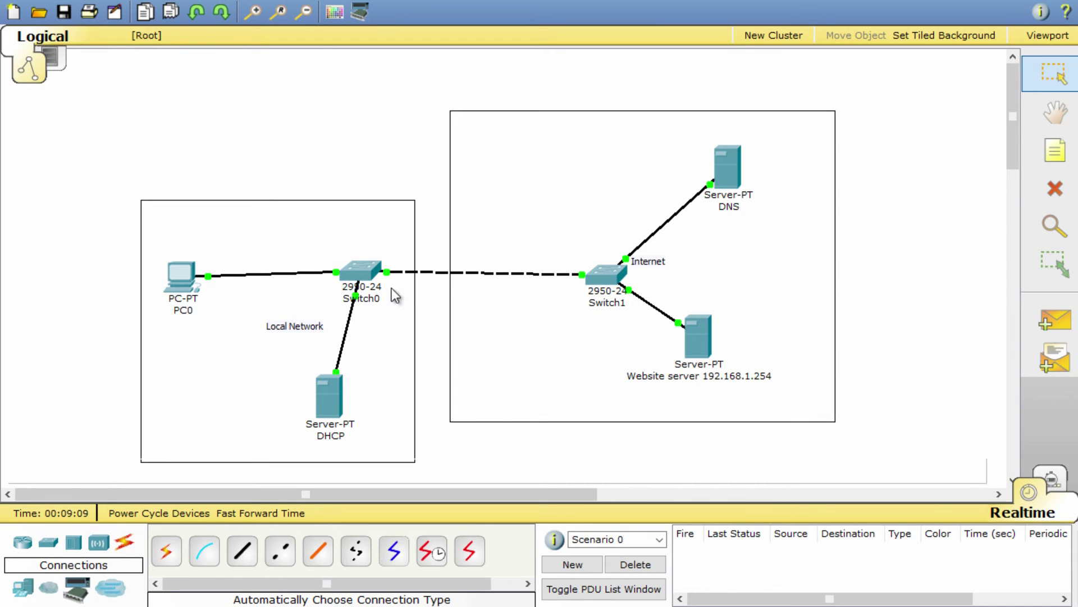
Give the DNS server's FastEthernet interface IP 192.168.1.253 with mask 255.255.255.0
mouse_move(179, 297)
left_click(735, 171)
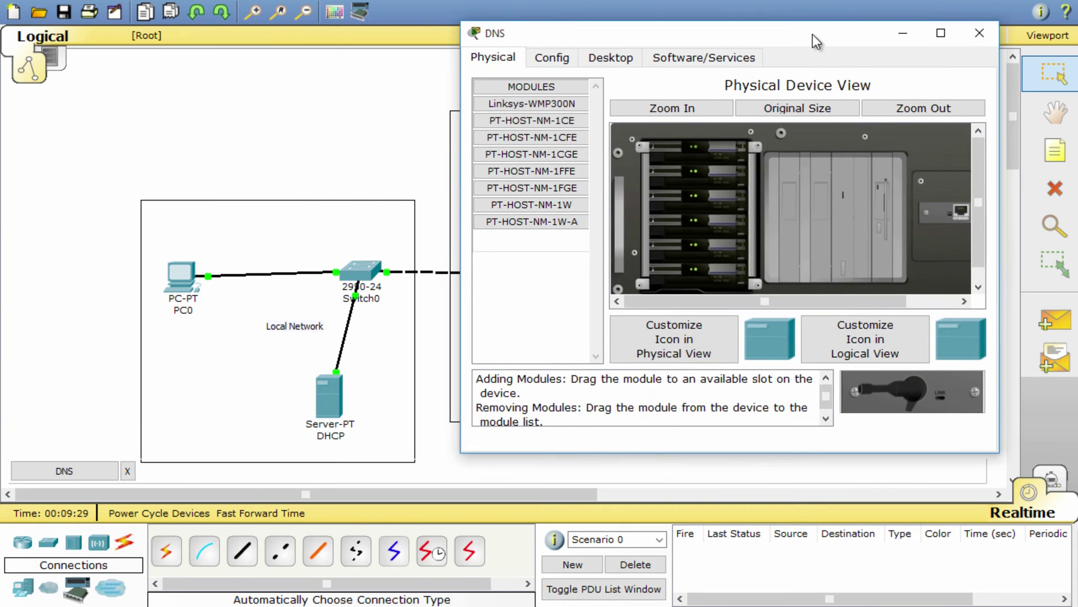
left_click(578, 56)
left_click(541, 321)
left_click(849, 269)
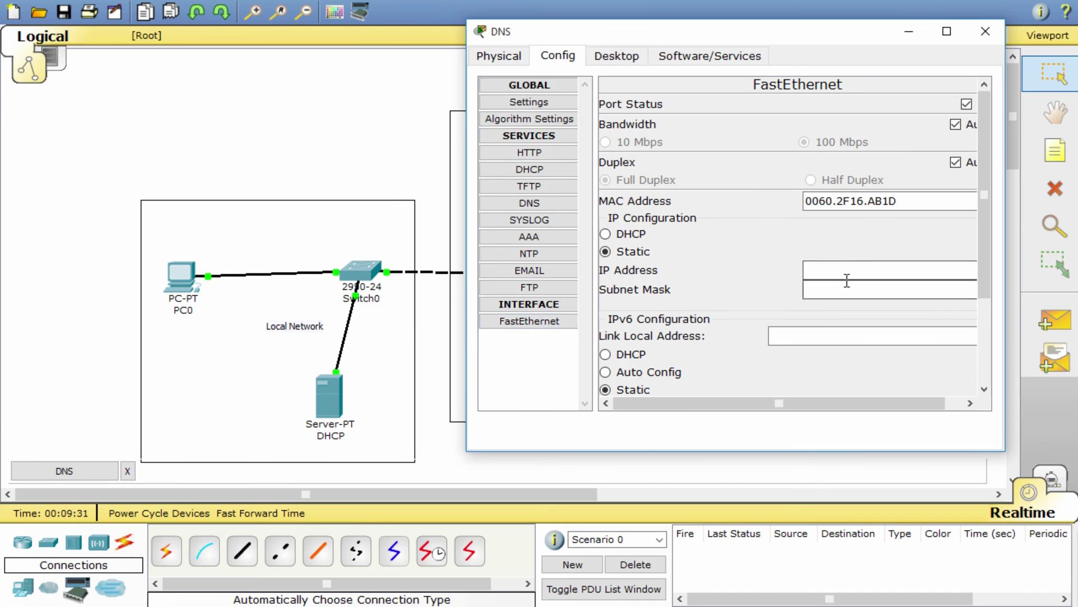
type("192.168.")
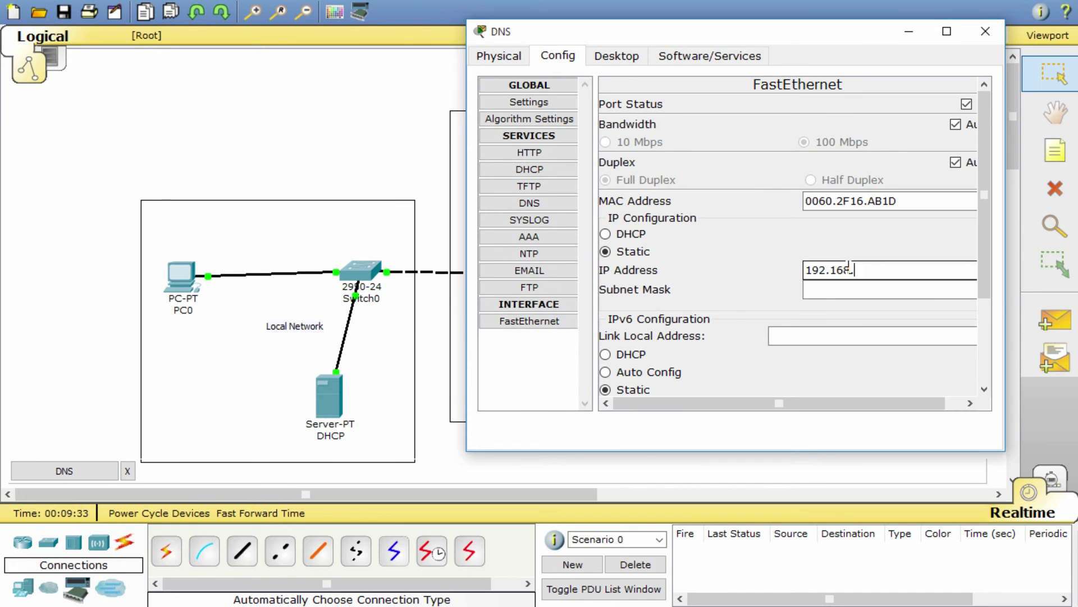
type("1.253")
left_click(844, 292)
key("shift+Tab")
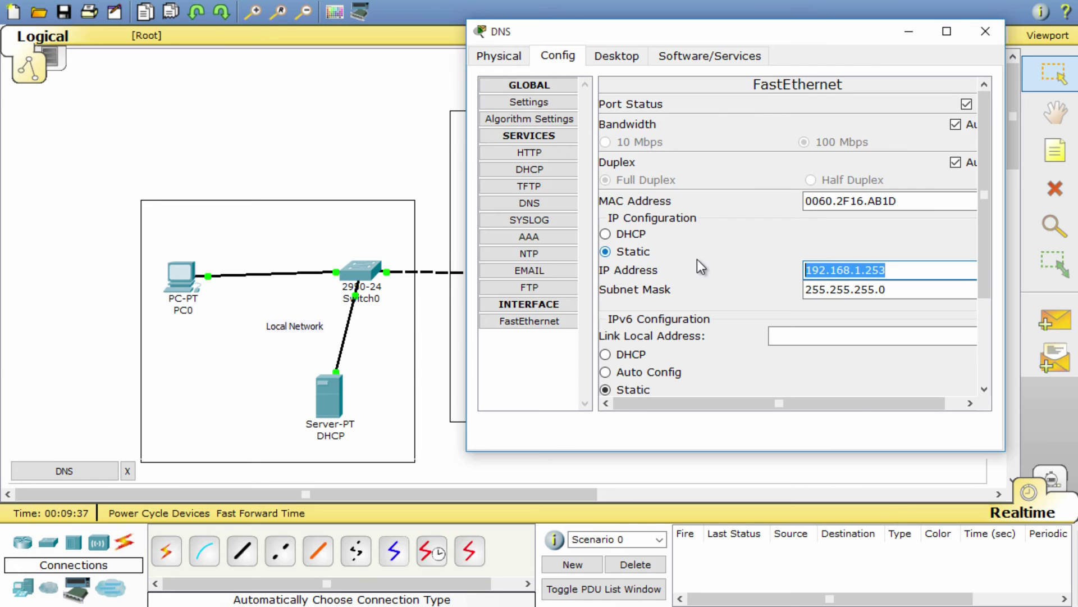
Add a DNS A record mapping google.com to 192.168.1.254
left_click(542, 200)
left_click(722, 173)
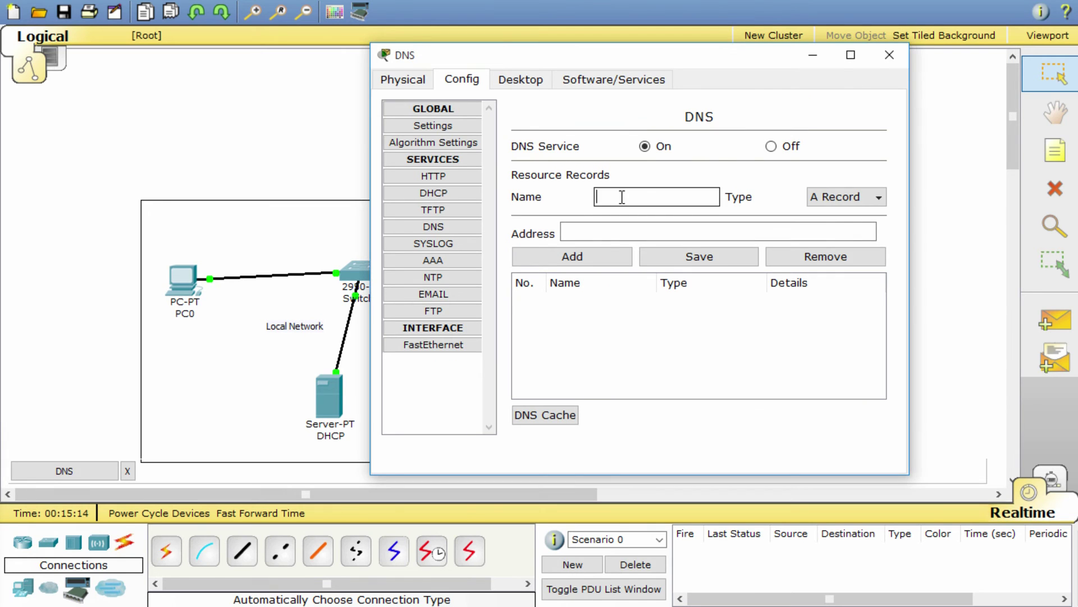
type("google.com")
left_click(640, 229)
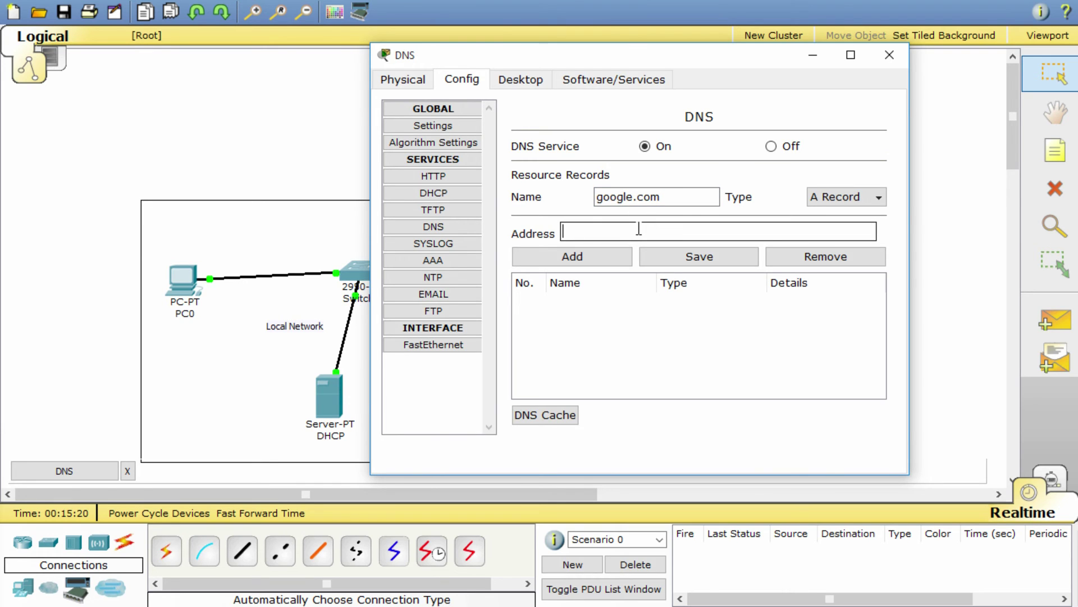
type("192.168.1.254")
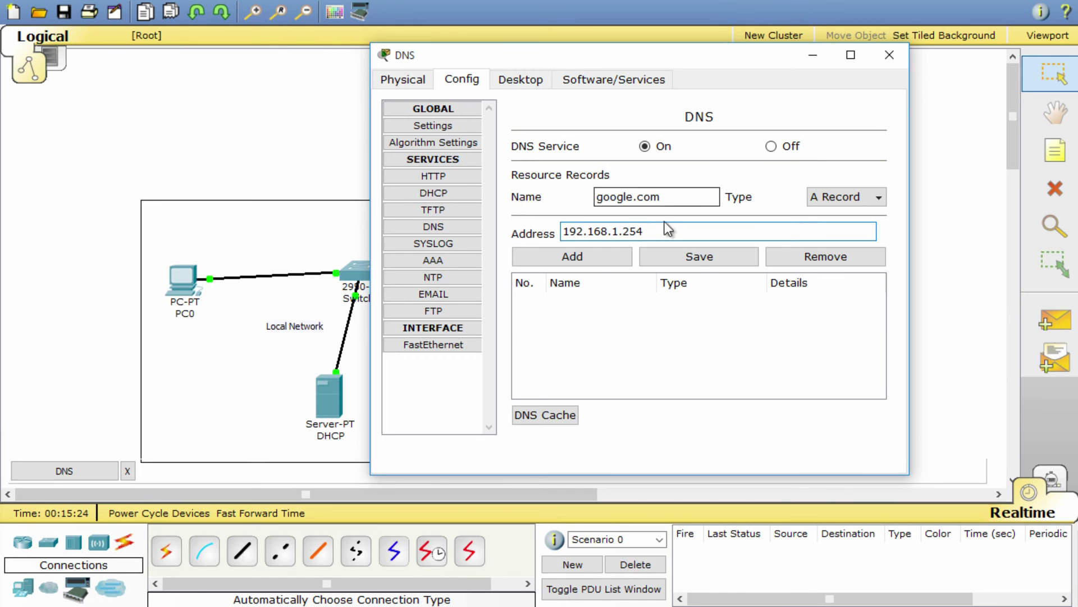
left_click(592, 258)
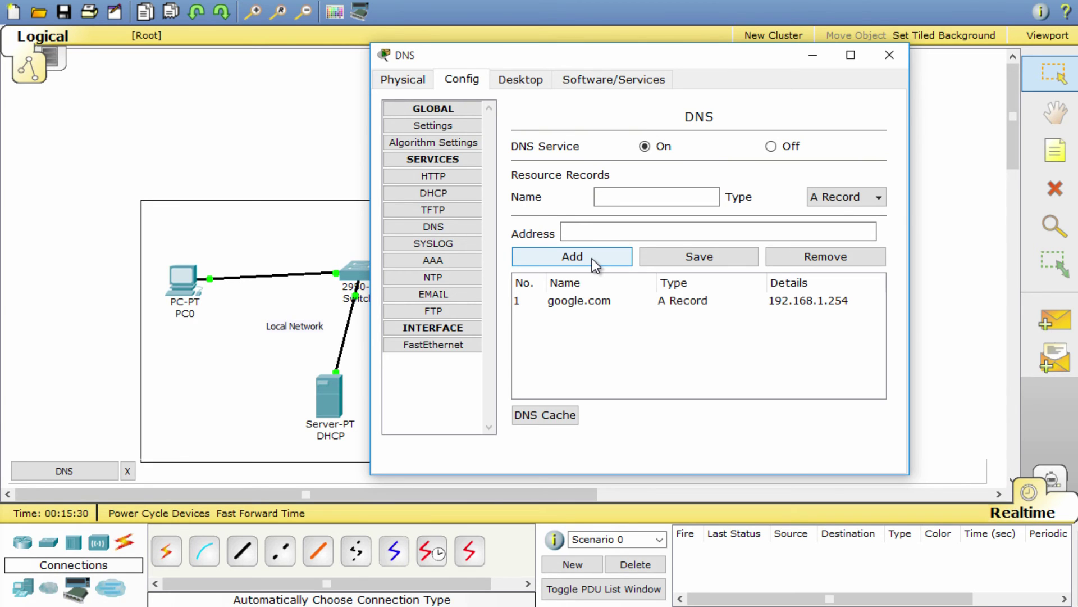
Set the DHCP serverPool's DNS Server to 192.168.1.253 and save the pool
left_click(888, 55)
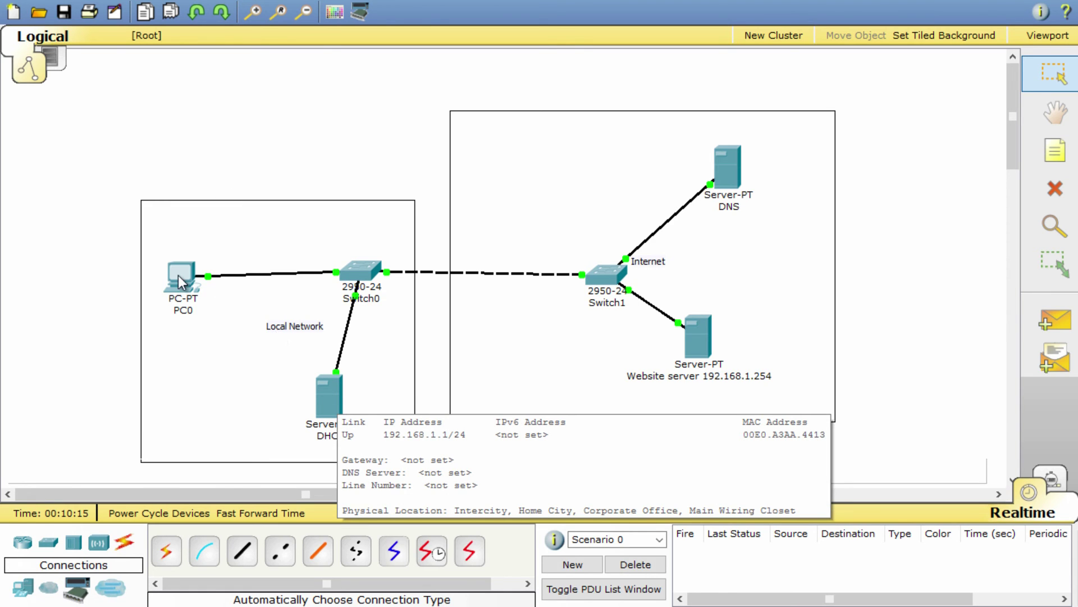
mouse_move(176, 274)
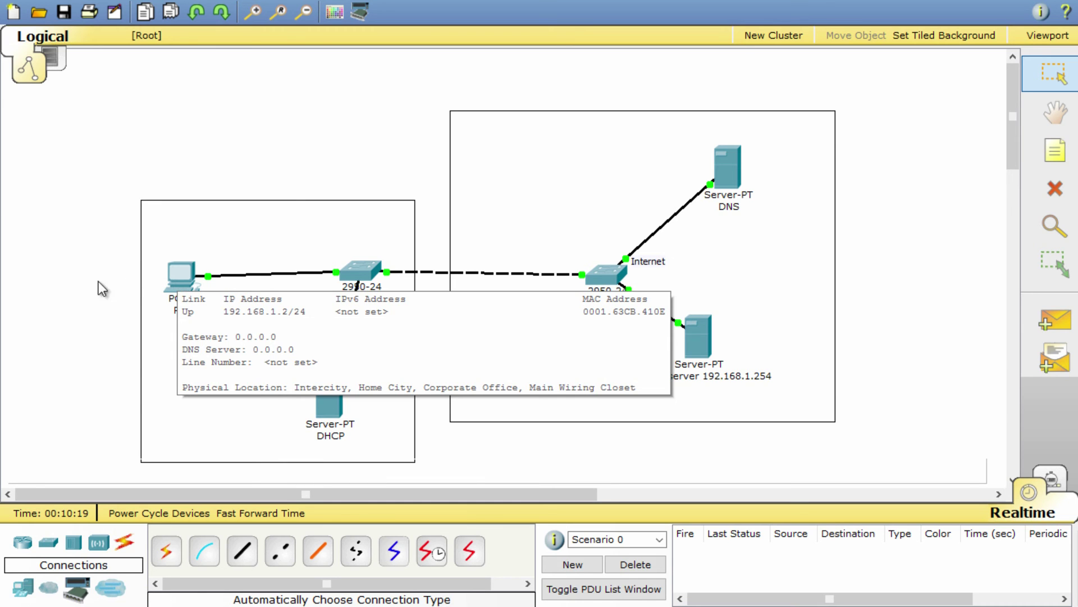
left_click(332, 395)
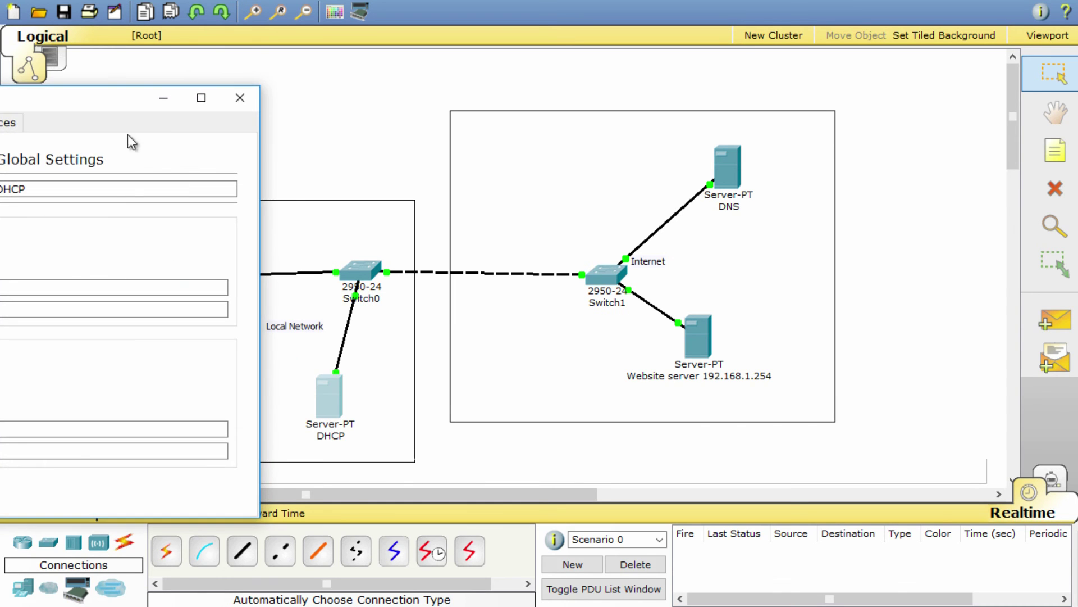
left_click_drag(107, 99, 740, 61)
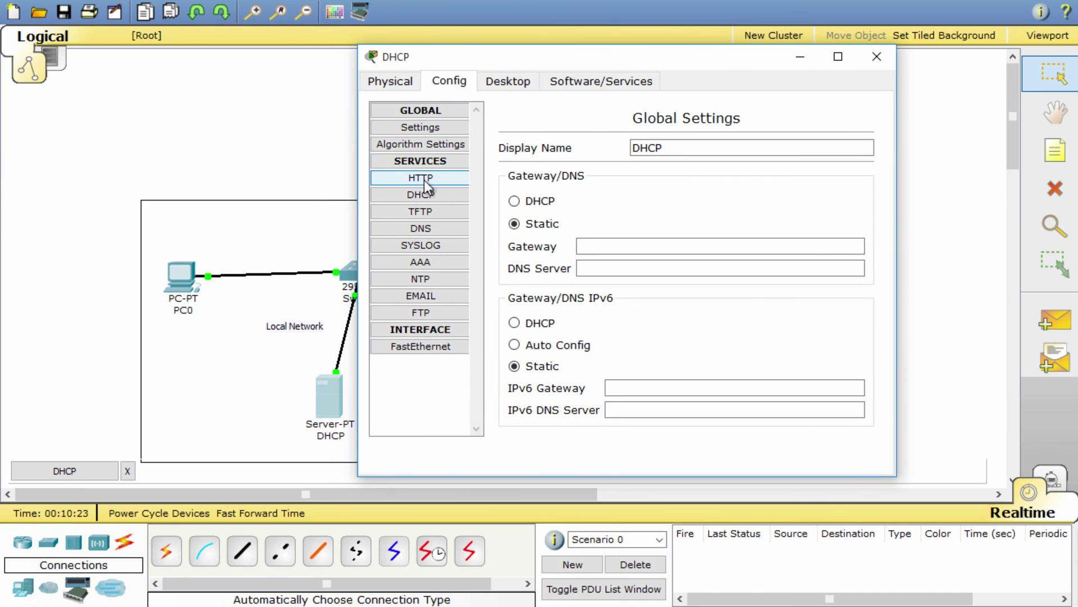
left_click(425, 195)
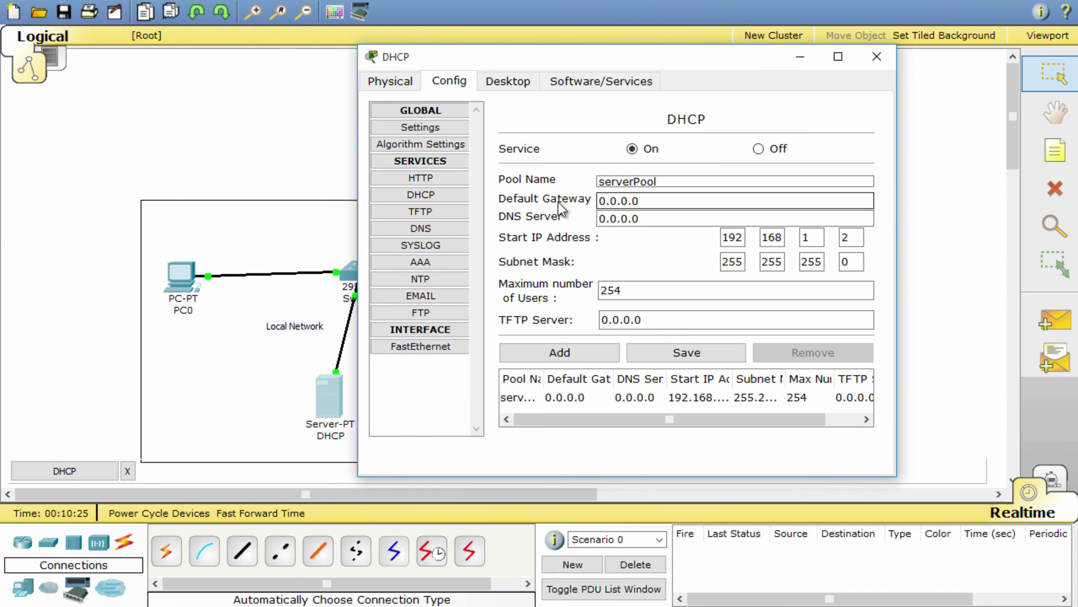
left_click_drag(630, 218, 584, 220)
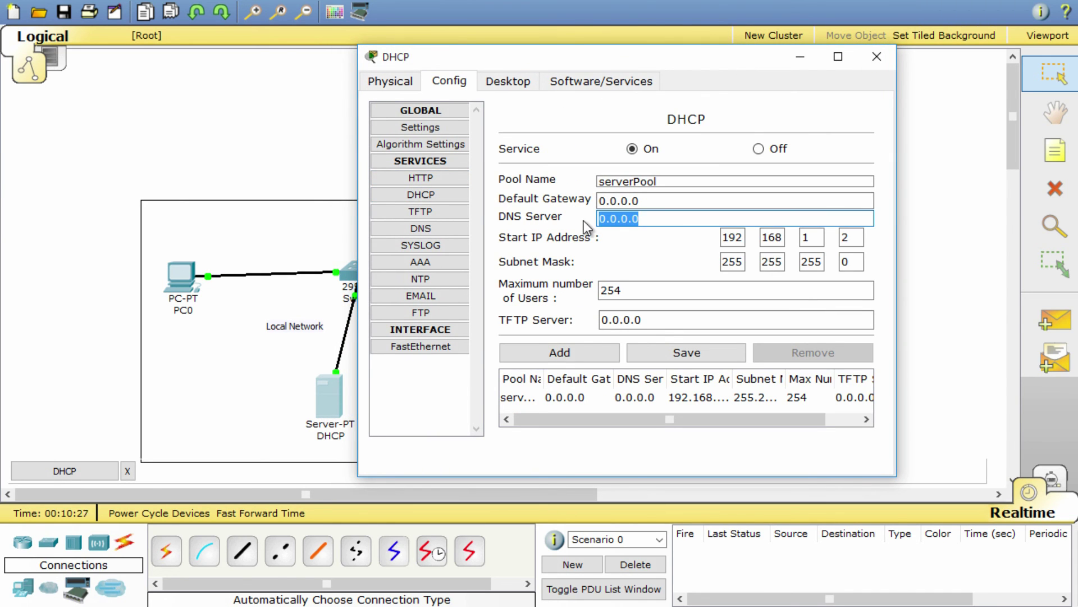
type("192.168.1.253")
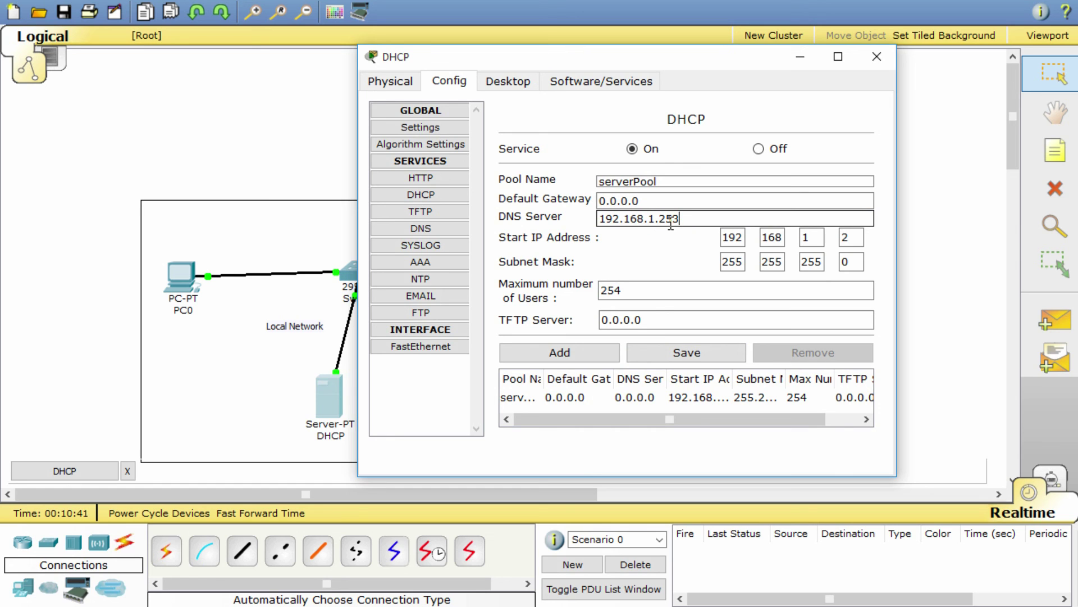
left_click(694, 354)
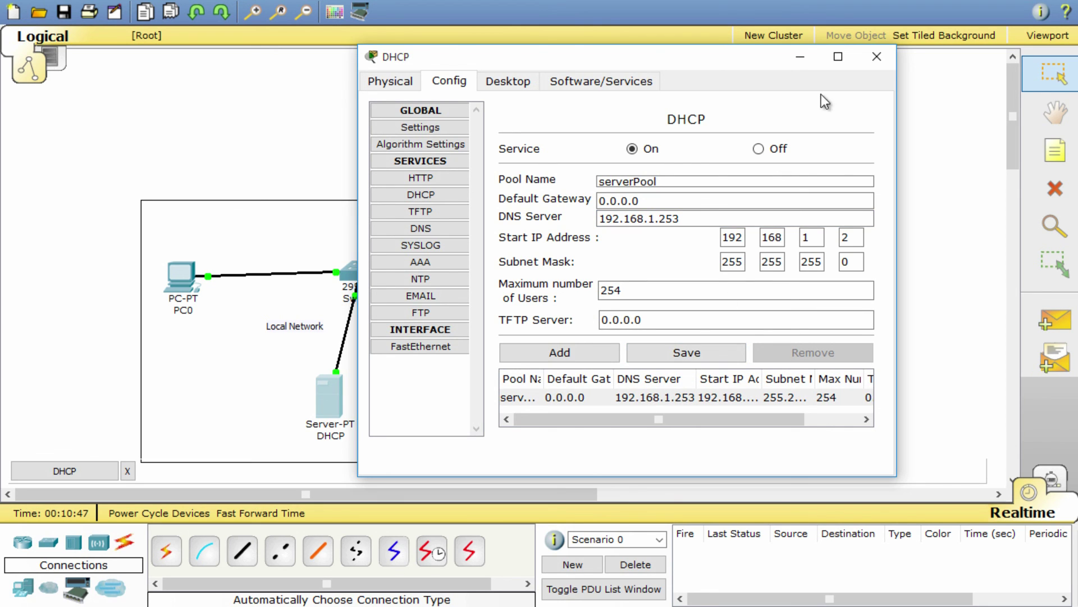
Power-cycle PC0 from its Physical view so it renews its network settings
left_click(877, 56)
left_click(191, 275)
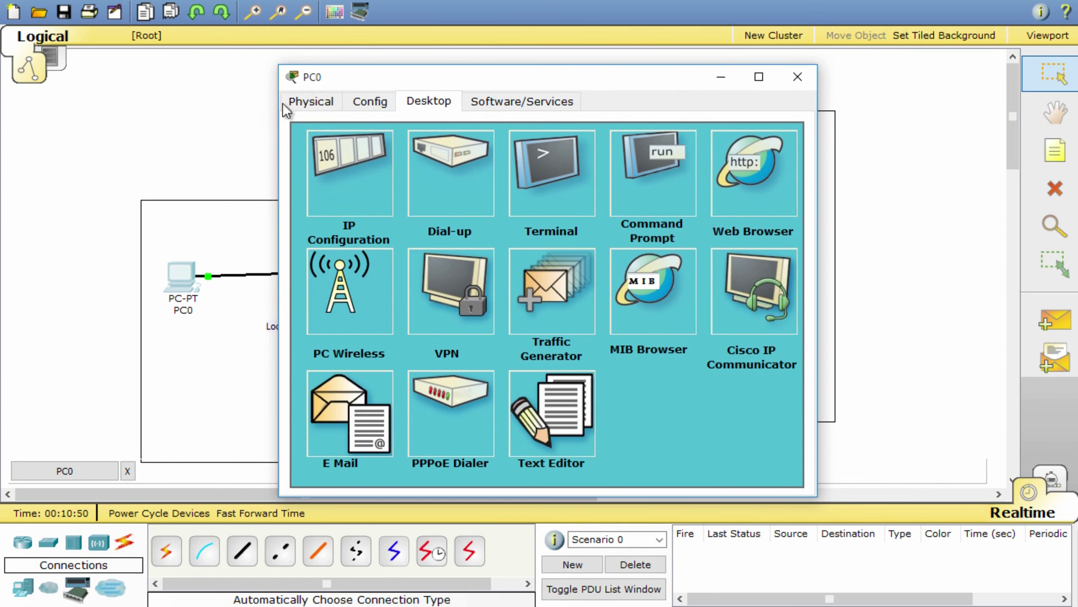
left_click(310, 102)
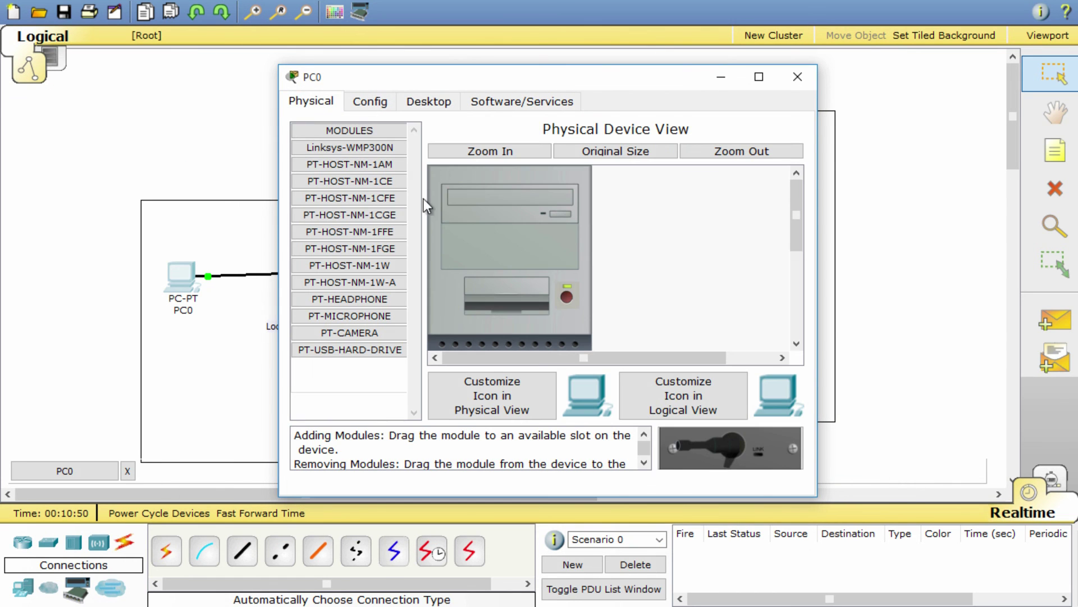
left_click(569, 295)
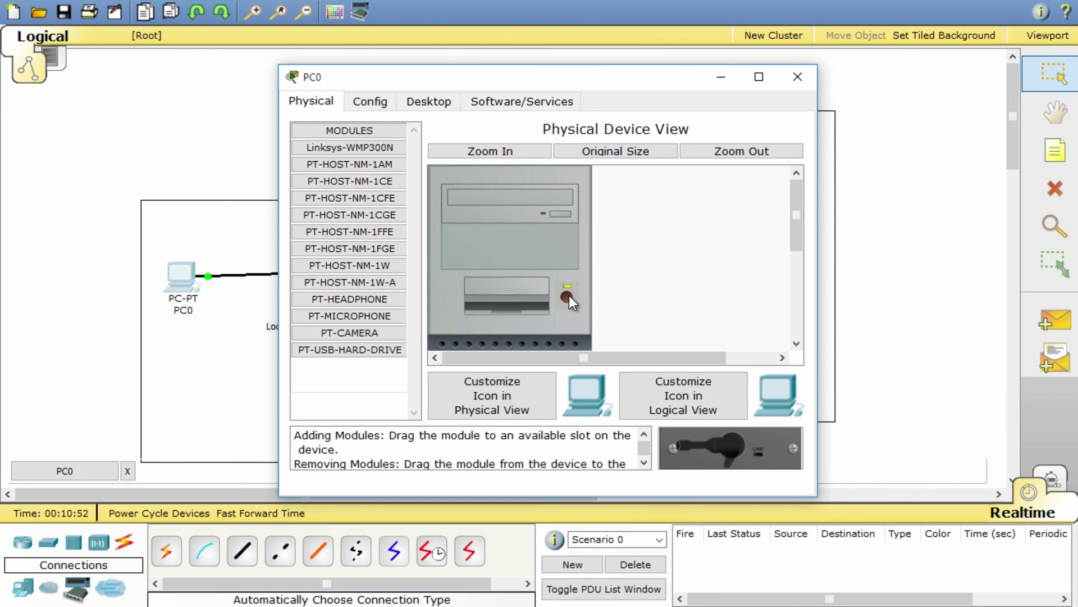
left_click(799, 77)
Fast-forward the simulation clock three times so PC0 picks up its DHCP address
left_click(281, 513)
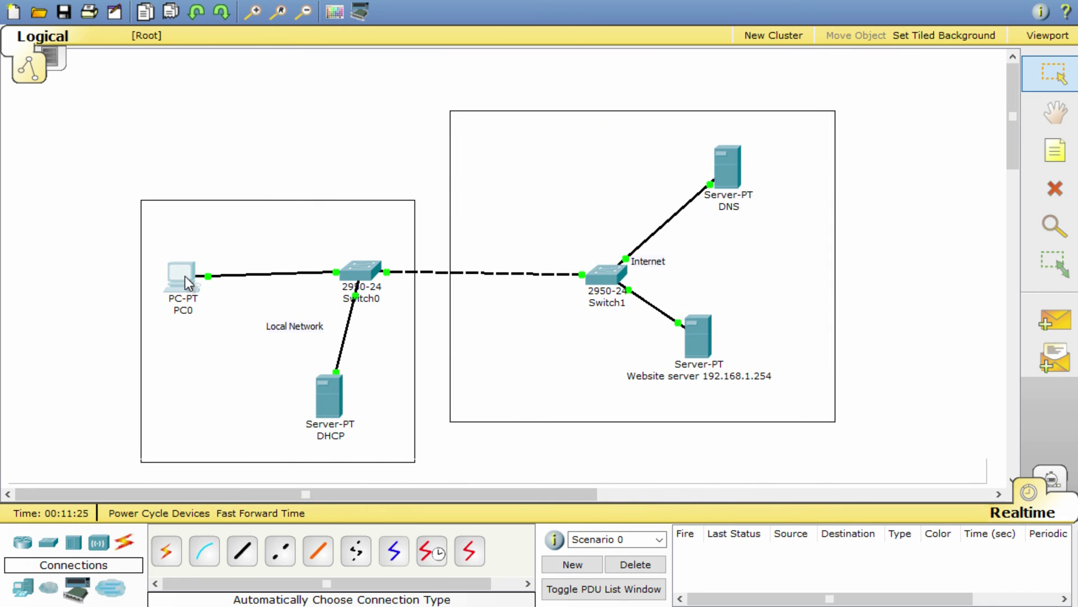
mouse_move(184, 275)
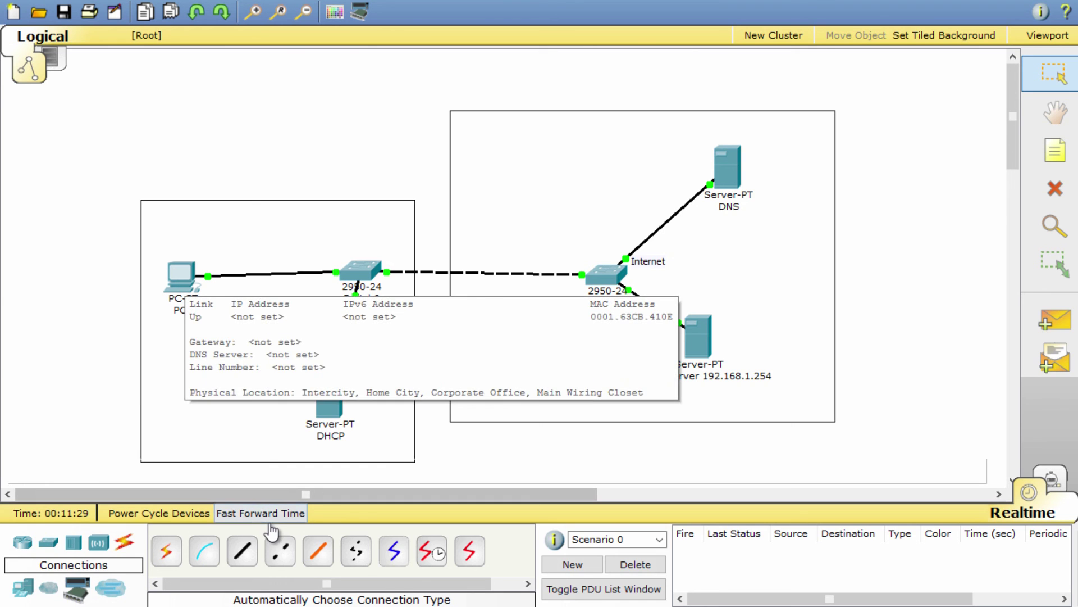
left_click(281, 513)
left_click(281, 513)
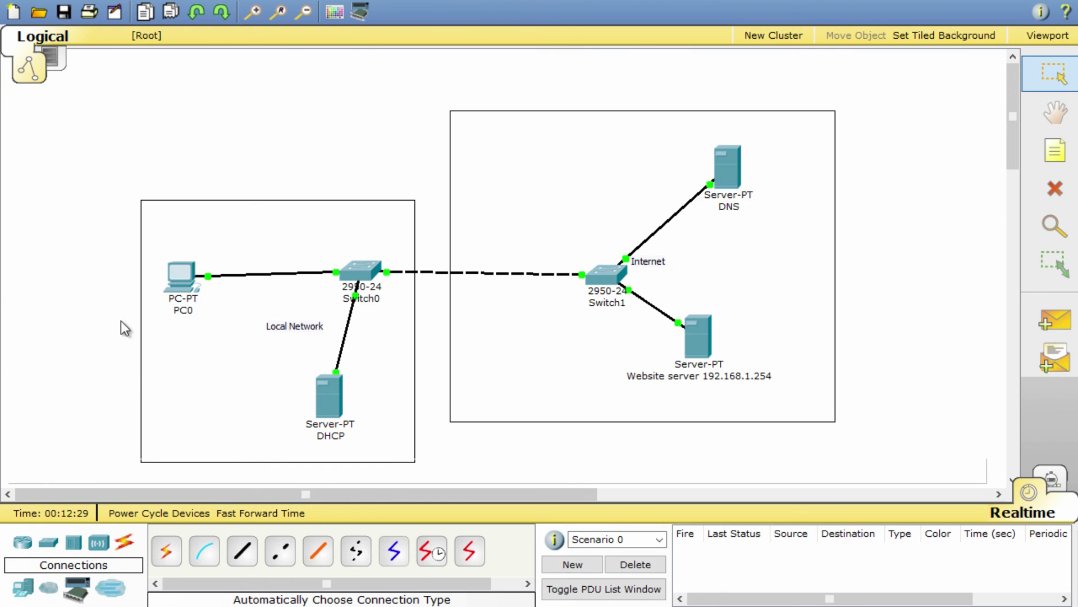
Browse to google.com in PC0's Desktop Web Browser to show the Hello World page
left_click(188, 276)
left_click_drag(56, 36, 646, 44)
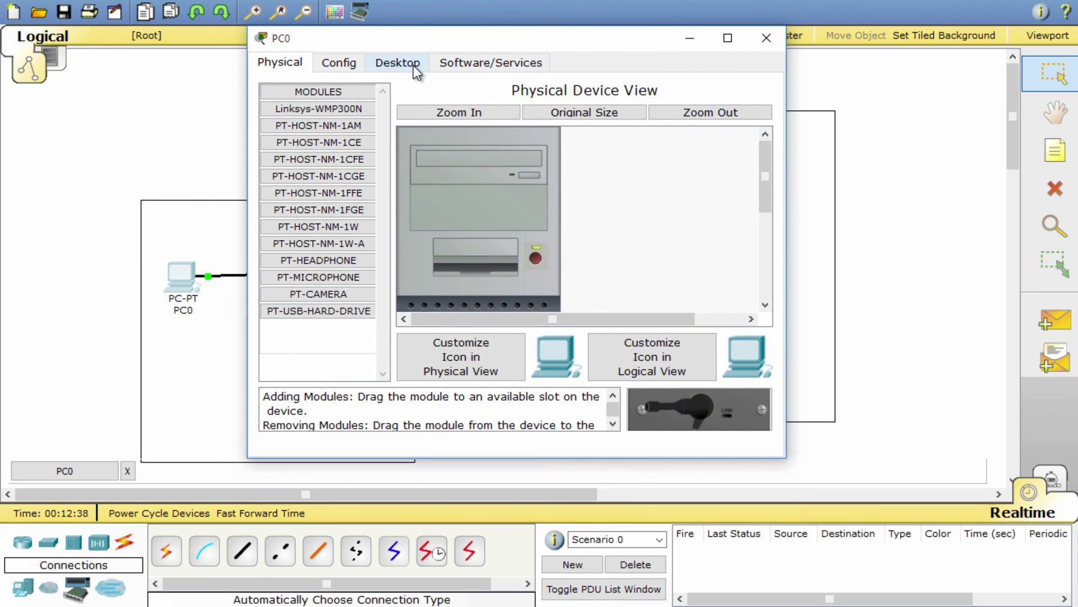
left_click(398, 63)
left_click(717, 119)
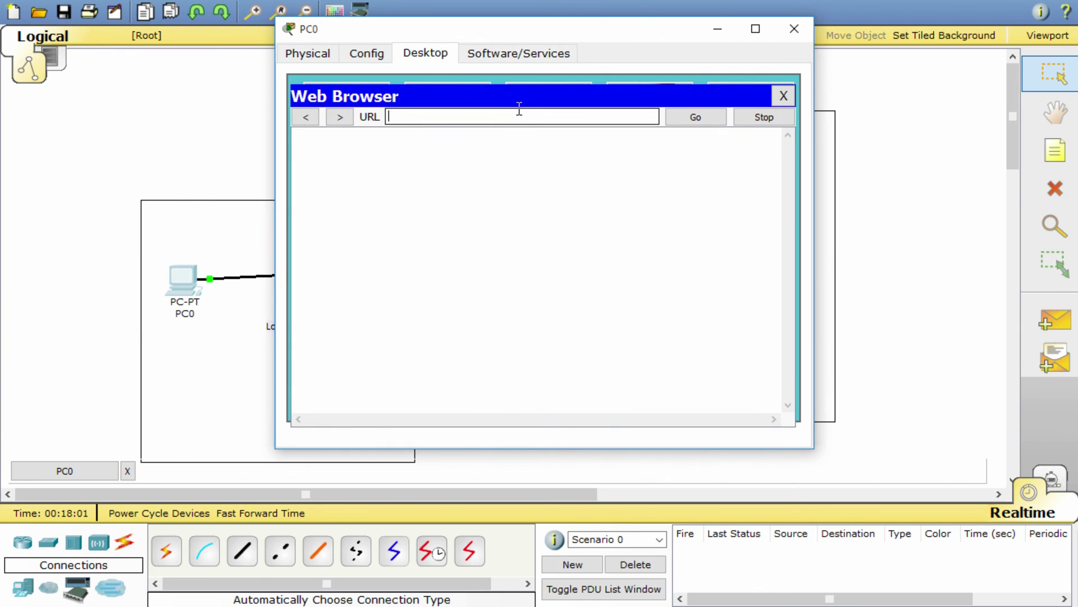
type("google.com")
key("Return")
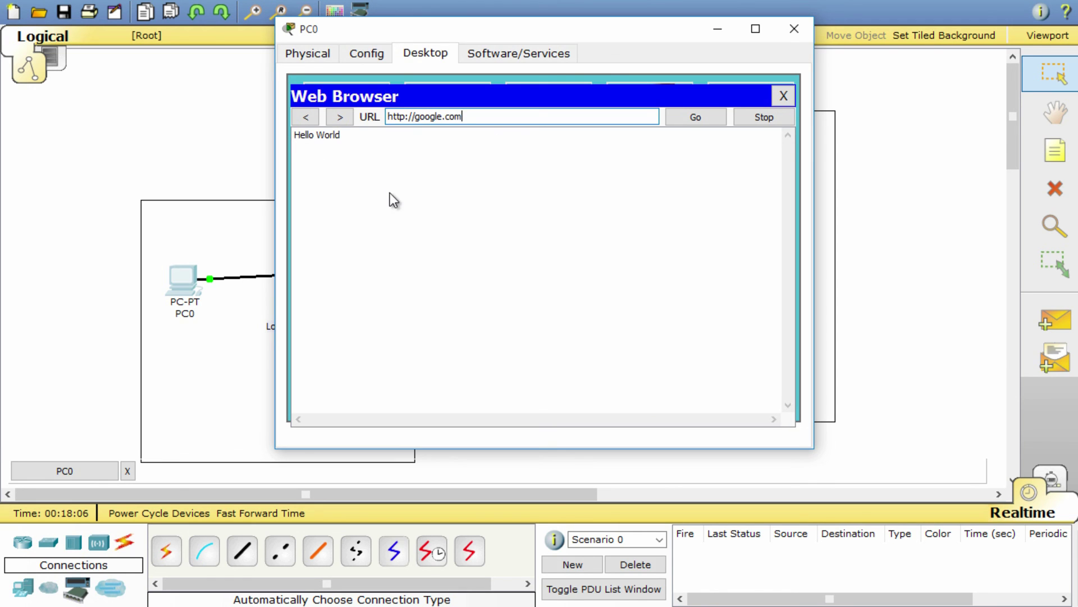